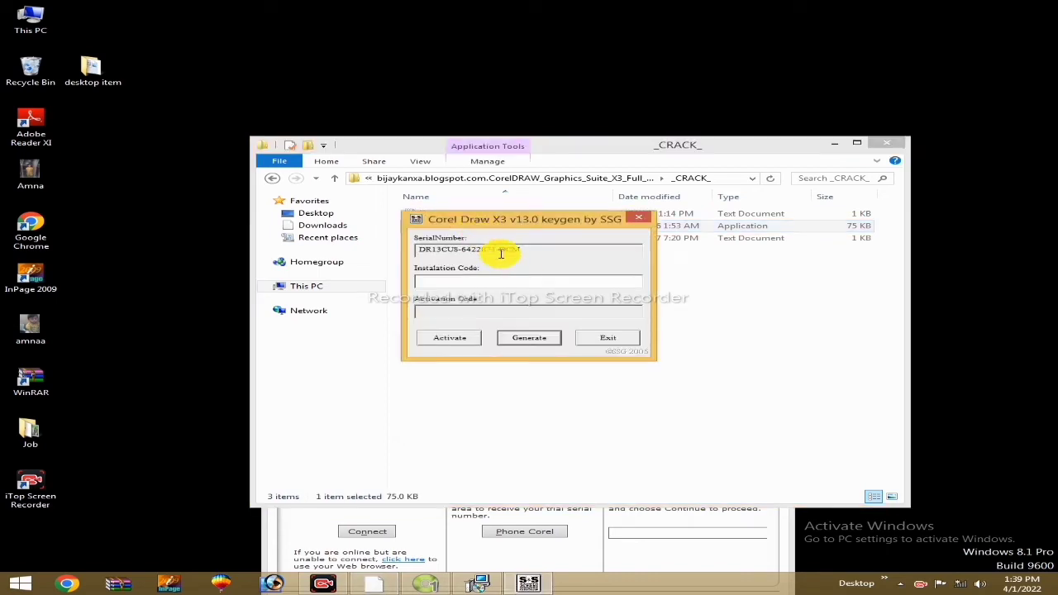
# - Copy the serial number from the keygen into the installer's trial serial number field and continue
pyautogui.moveTo(529, 250); pyautogui.dragTo(430, 252)
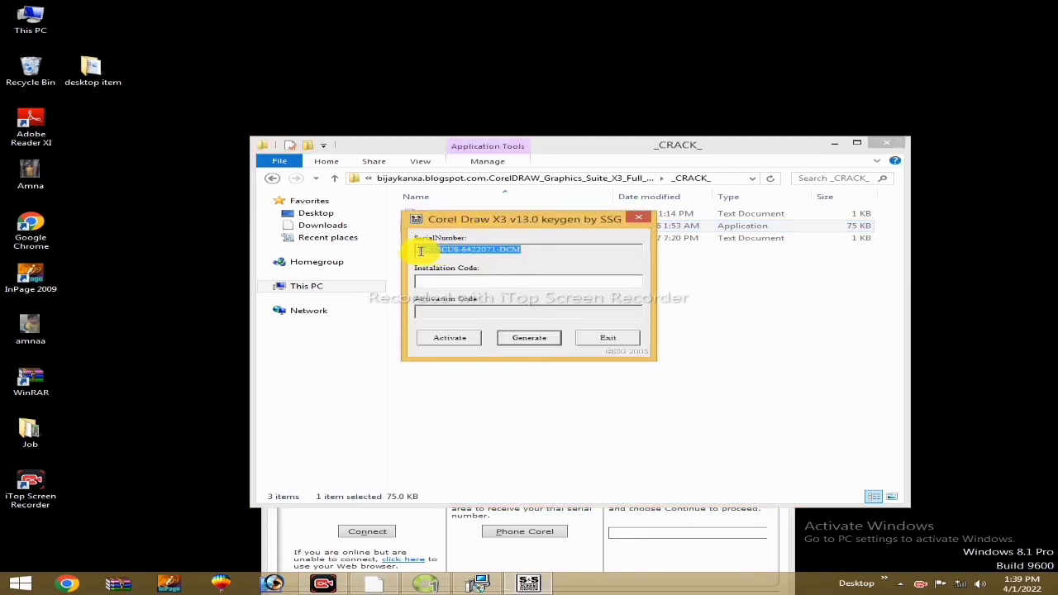
pyautogui.rightClick(442, 251)
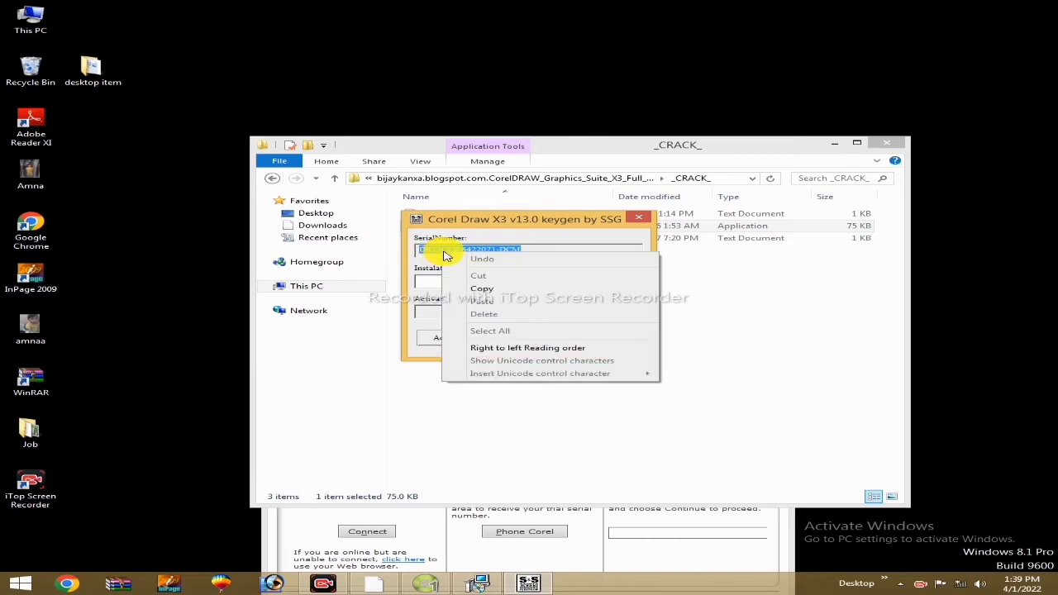
pyautogui.click(534, 293)
pyautogui.hotkey('alt', 'Tab')
pyautogui.hotkey('alt', 'Tab')
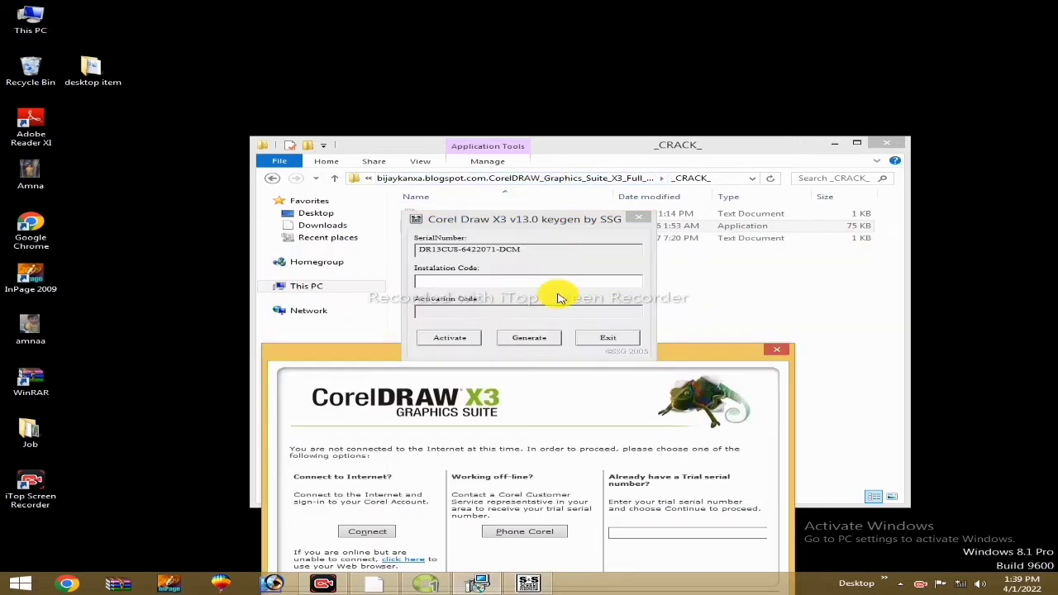
pyautogui.click(725, 442)
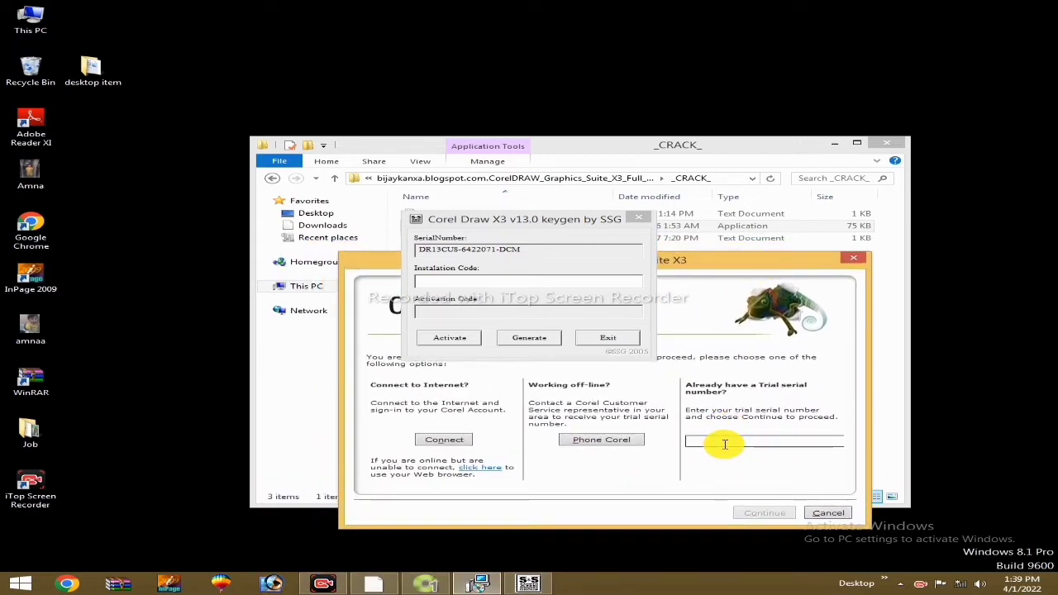
pyautogui.hotkey('ctrl', 'v')
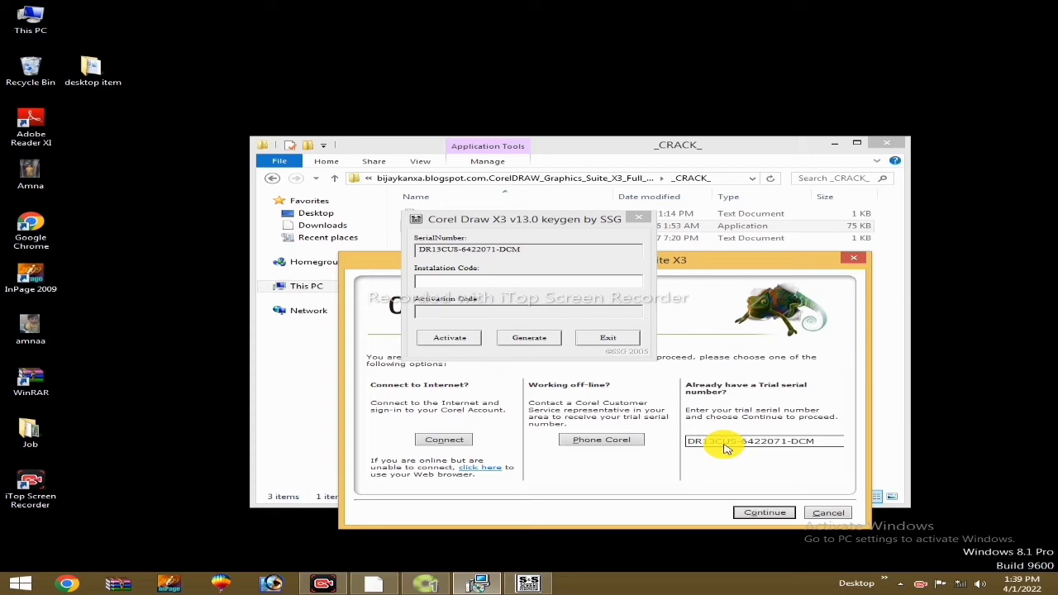
pyautogui.click(741, 514)
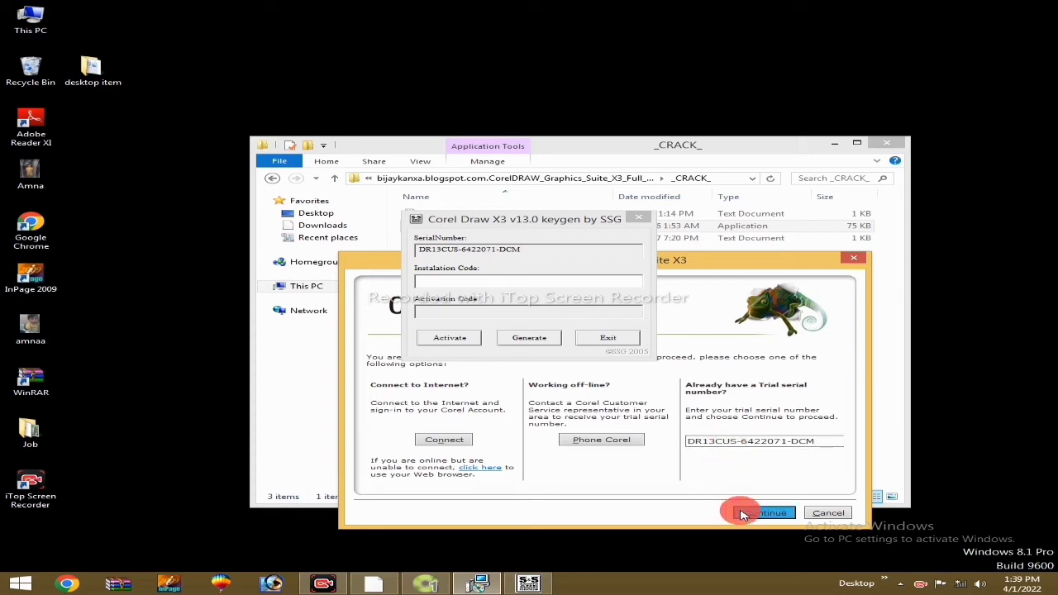
# - Move the keygen window clear of the installer, then accept the license agreement terms and proceed
pyautogui.moveTo(576, 225); pyautogui.dragTo(154, 272)
pyautogui.moveTo(176, 333); pyautogui.dragTo(207, 280)
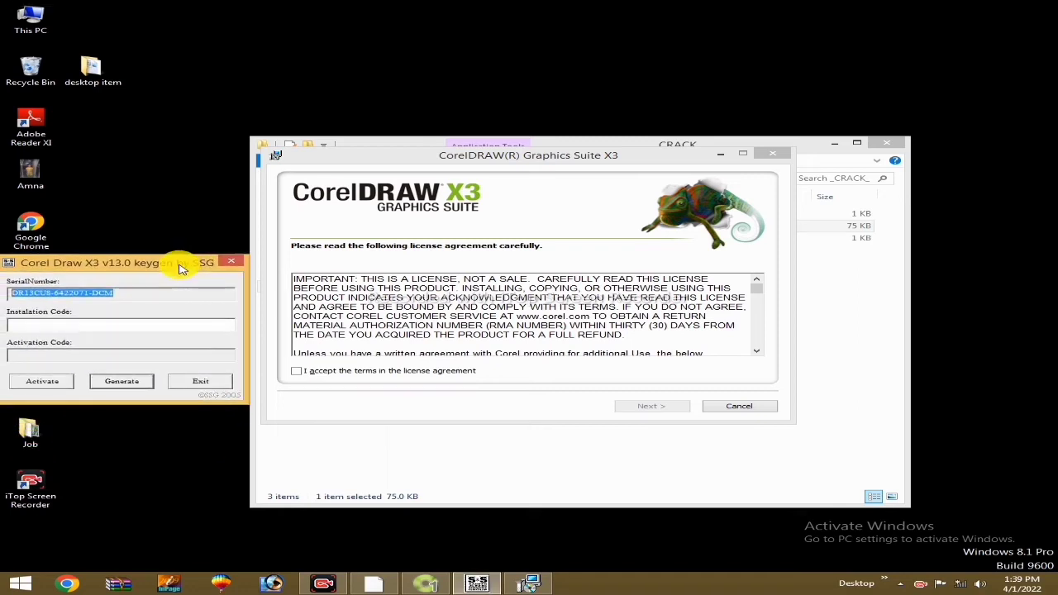
pyautogui.click(300, 377)
pyautogui.click(295, 371)
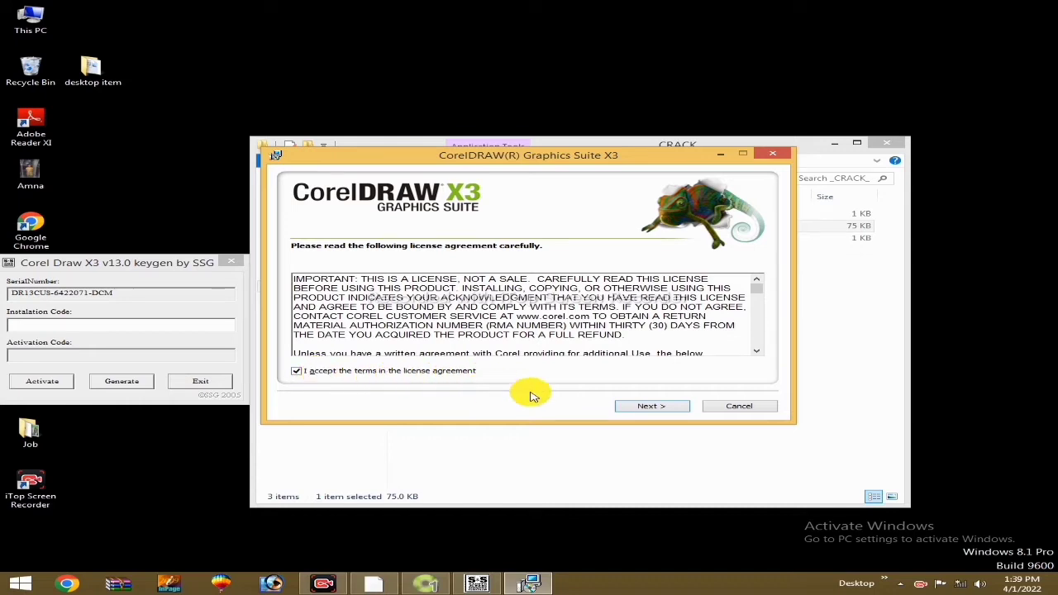
pyautogui.click(651, 406)
# - Fill in the organization name in the installer's user information and proceed
pyautogui.click(376, 315)
pyautogui.write('Al-Naeem P')
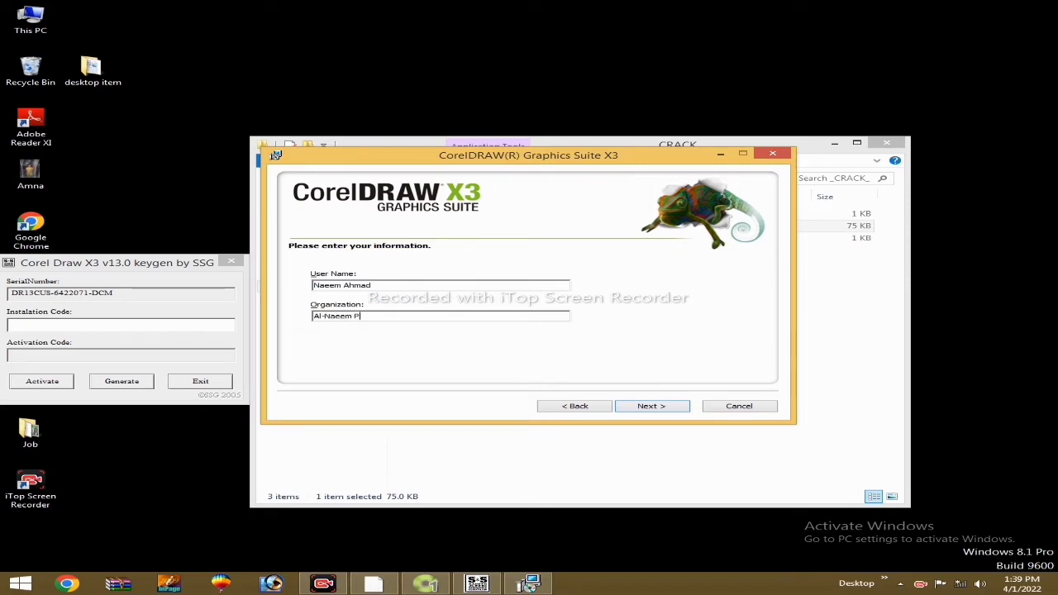
pyautogui.write('rinter')
pyautogui.click(633, 408)
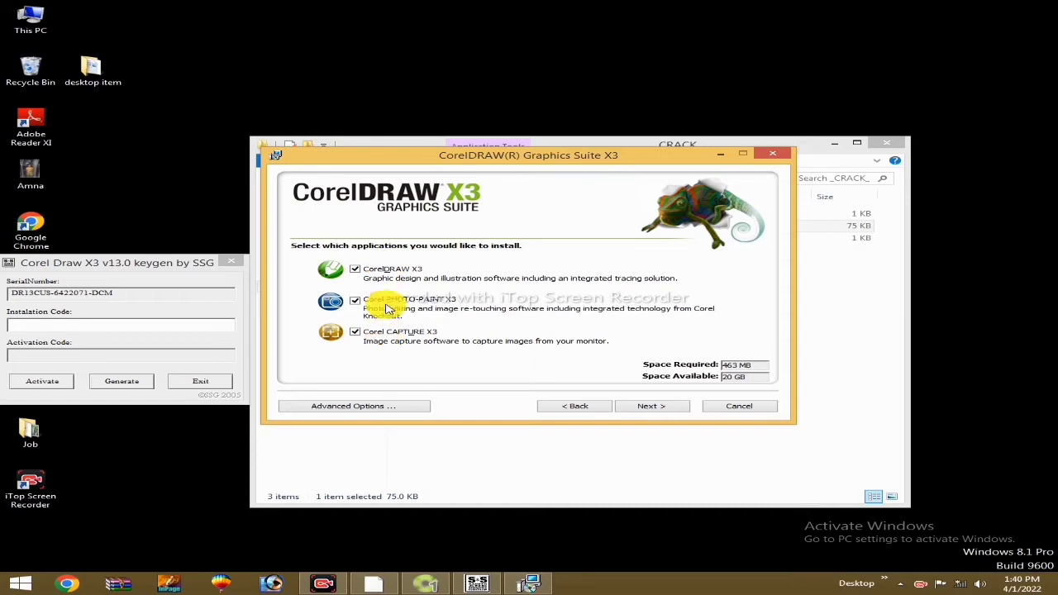
# - Install CorelDRAW X3, Corel PHOTO-PAINT X3 and Corel CAPTURE X3 without the Yahoo! toolbars and finish the wizard
pyautogui.click(642, 406)
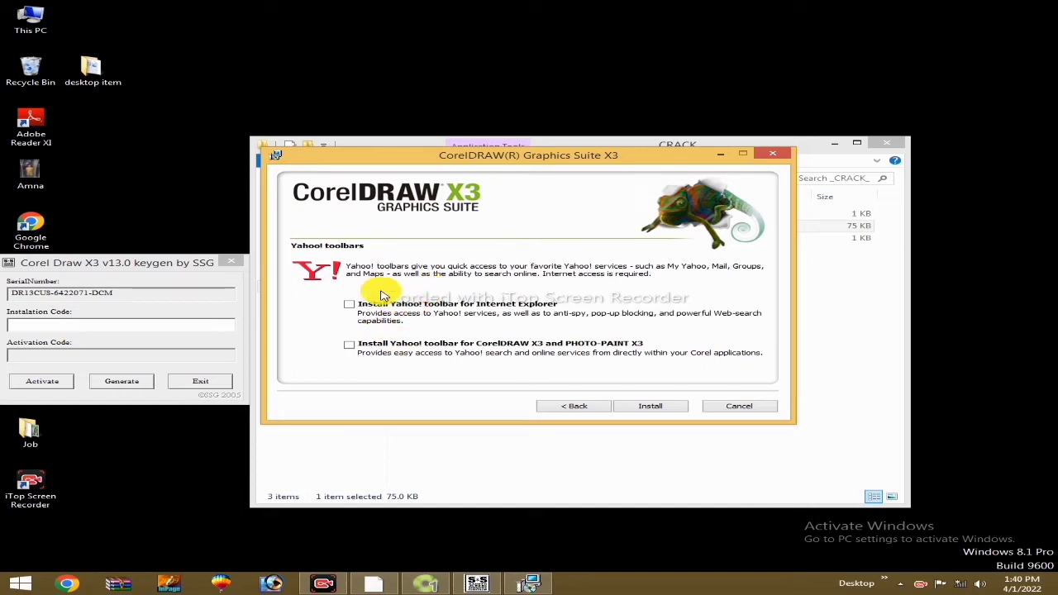
pyautogui.click(629, 406)
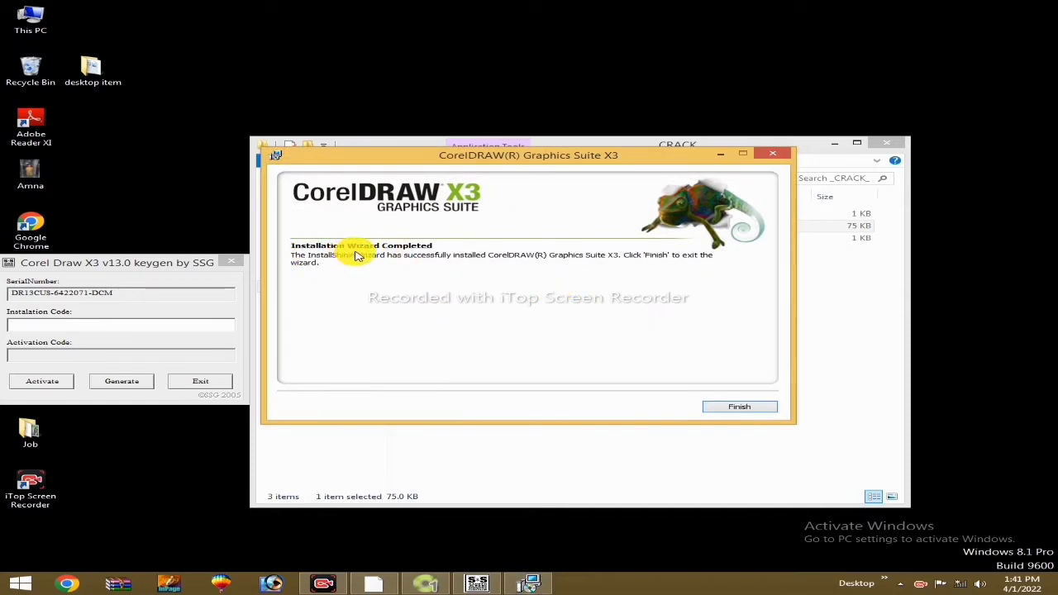
pyautogui.click(731, 406)
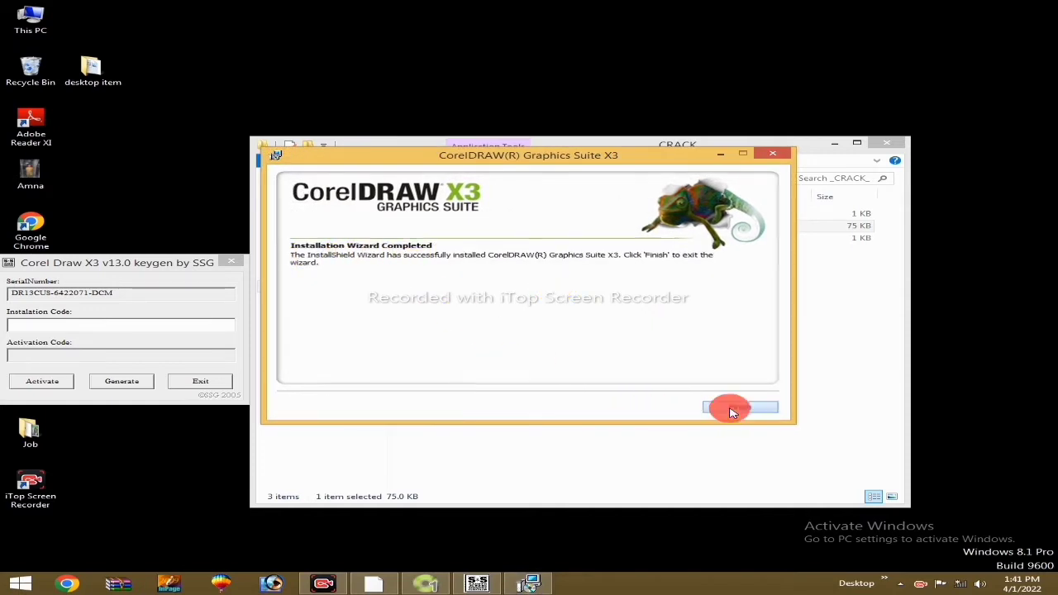
# - Close the _CRACK_ folder window and the CorelDRAW Graphics Suite X3 setup welcome screen
pyautogui.click(885, 144)
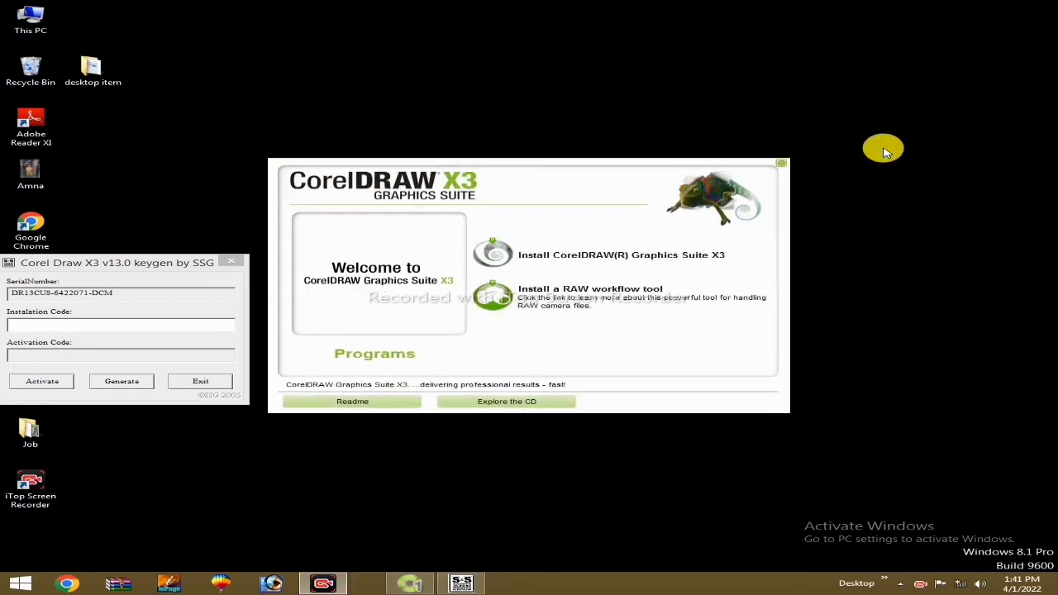
pyautogui.click(781, 162)
pyautogui.click(465, 388)
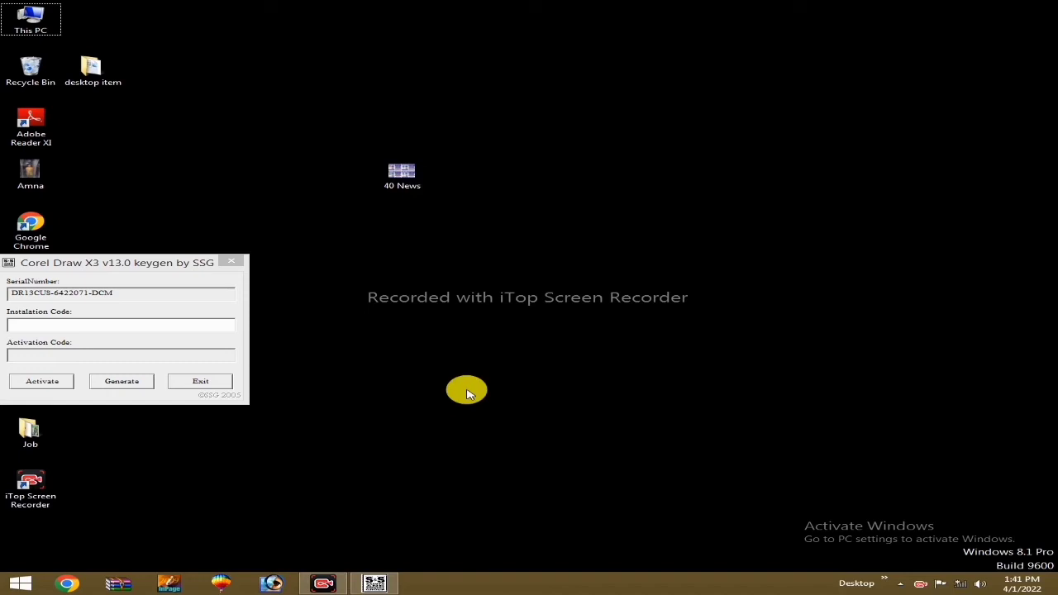
# - Search Windows for "Core" and pin CorelDRAW X3 to the taskbar
pyautogui.press('super+s')
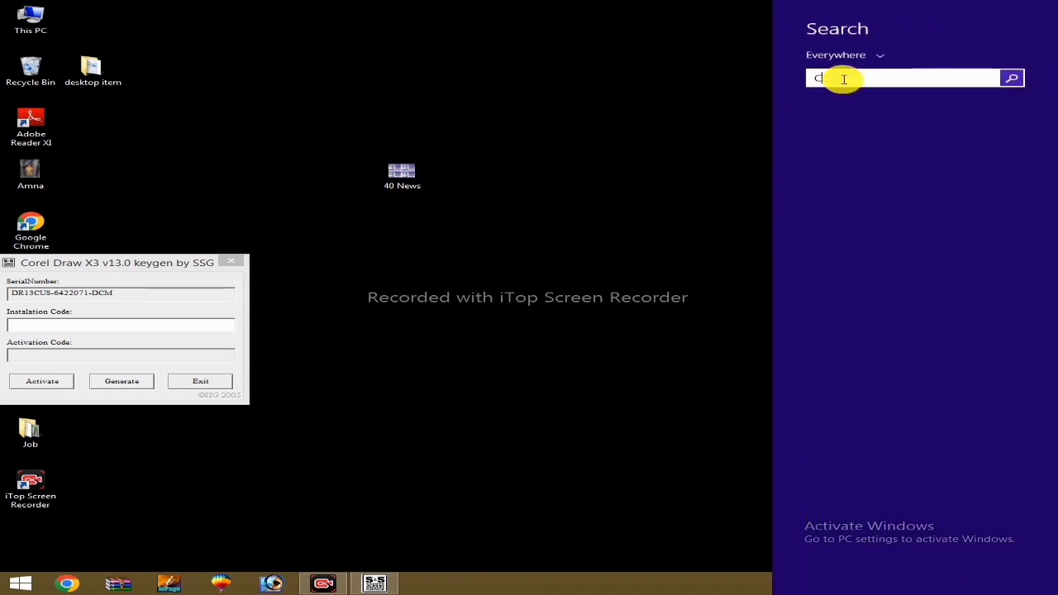
pyautogui.write('CorelDRAW 9')
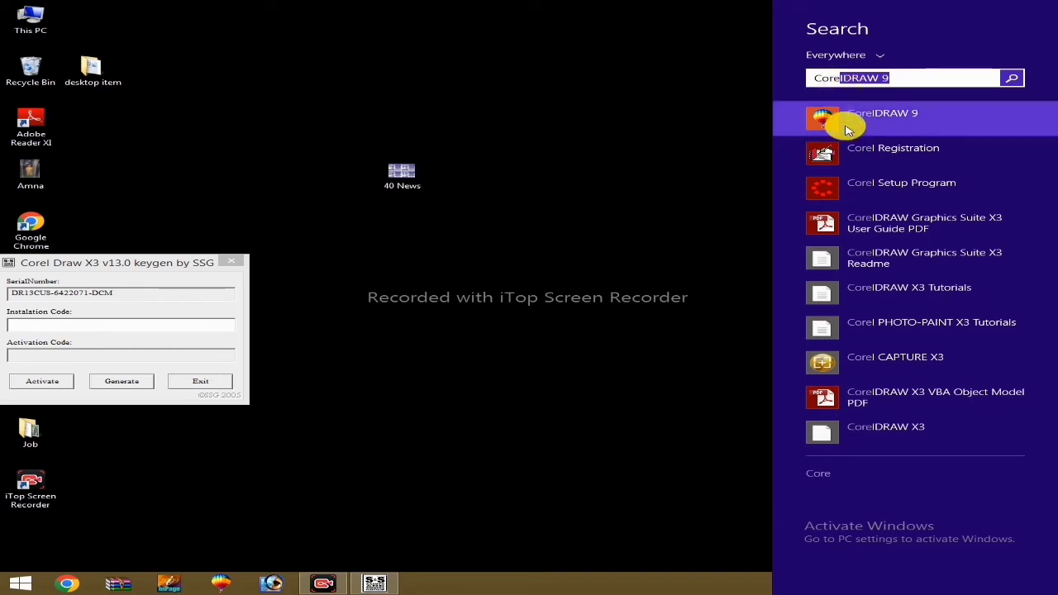
pyautogui.rightClick(882, 428)
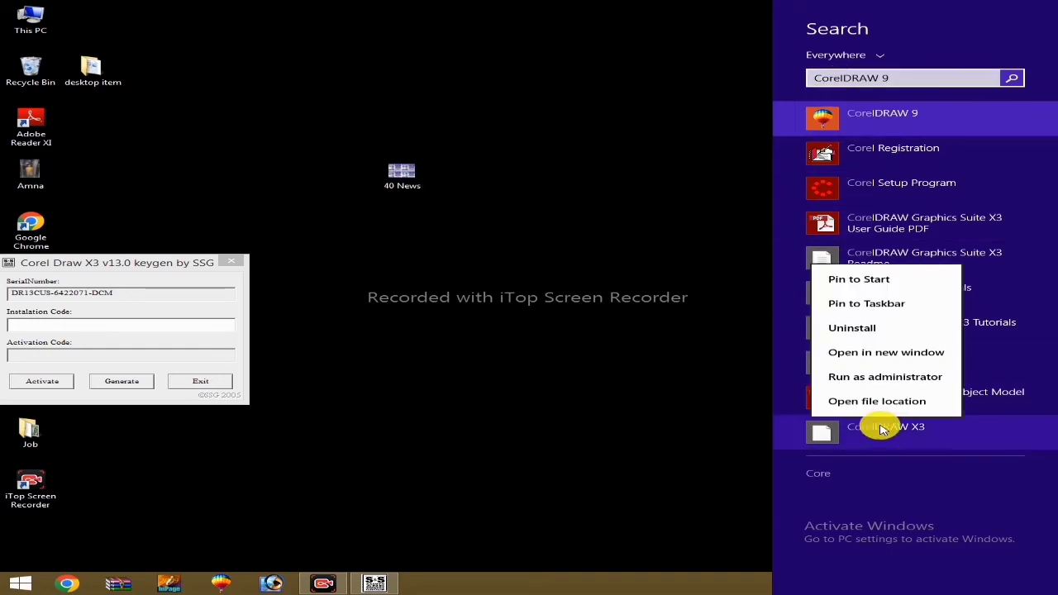
pyautogui.click(882, 305)
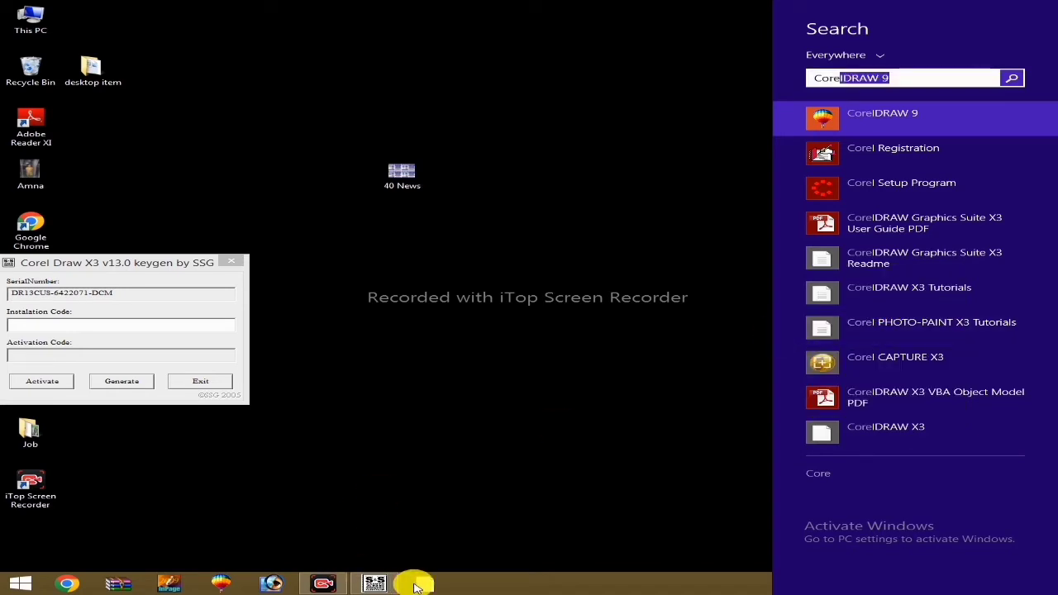
# - Launch CorelDRAW X3, start its activation and choose the offline Phone Corel option
pyautogui.click(424, 585)
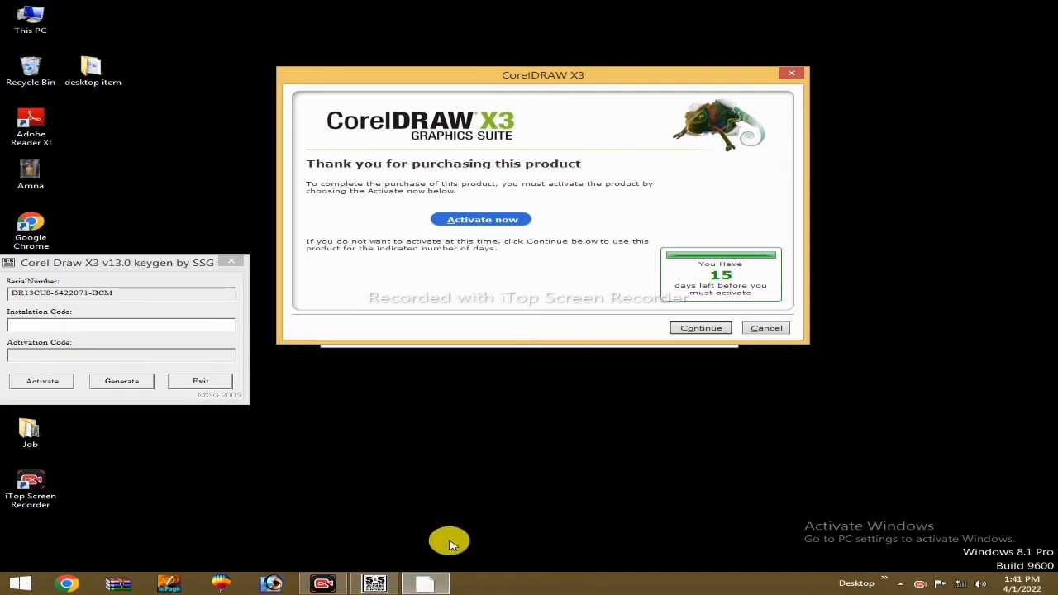
pyautogui.rightClick(425, 582)
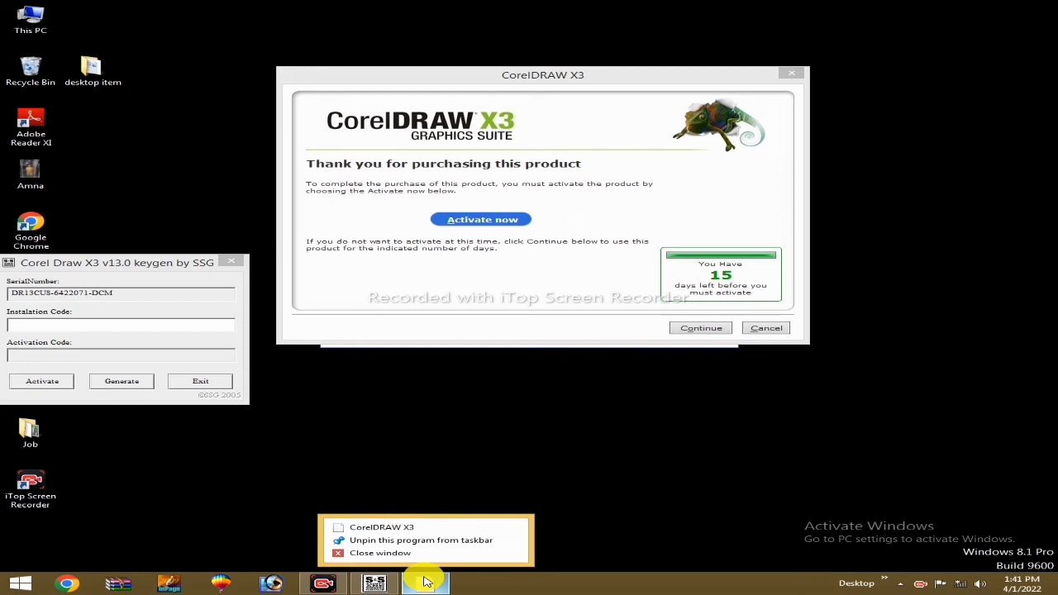
pyautogui.click(487, 475)
pyautogui.rightClick(425, 583)
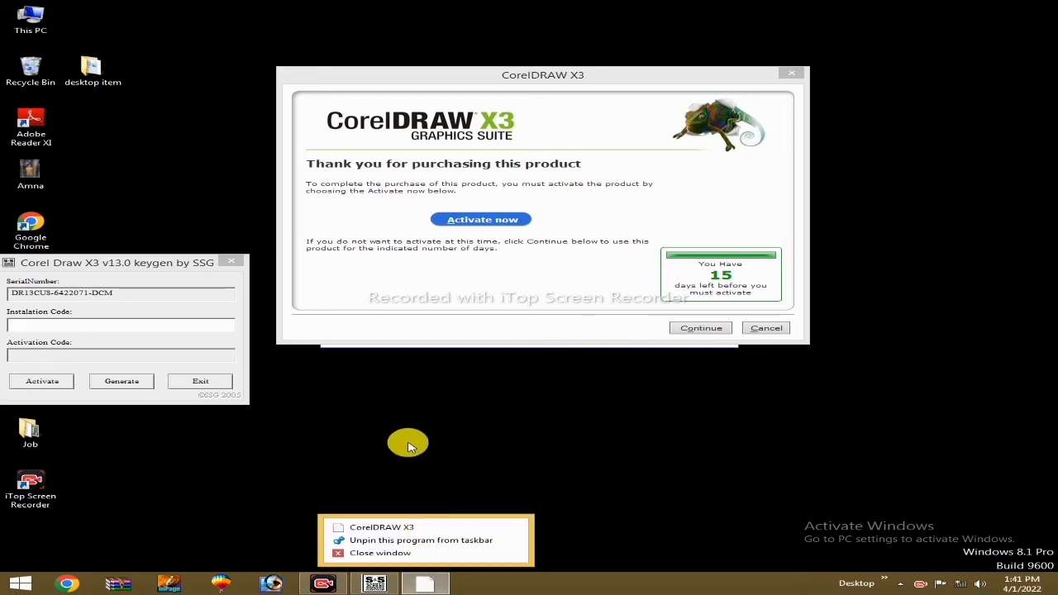
pyautogui.click(506, 223)
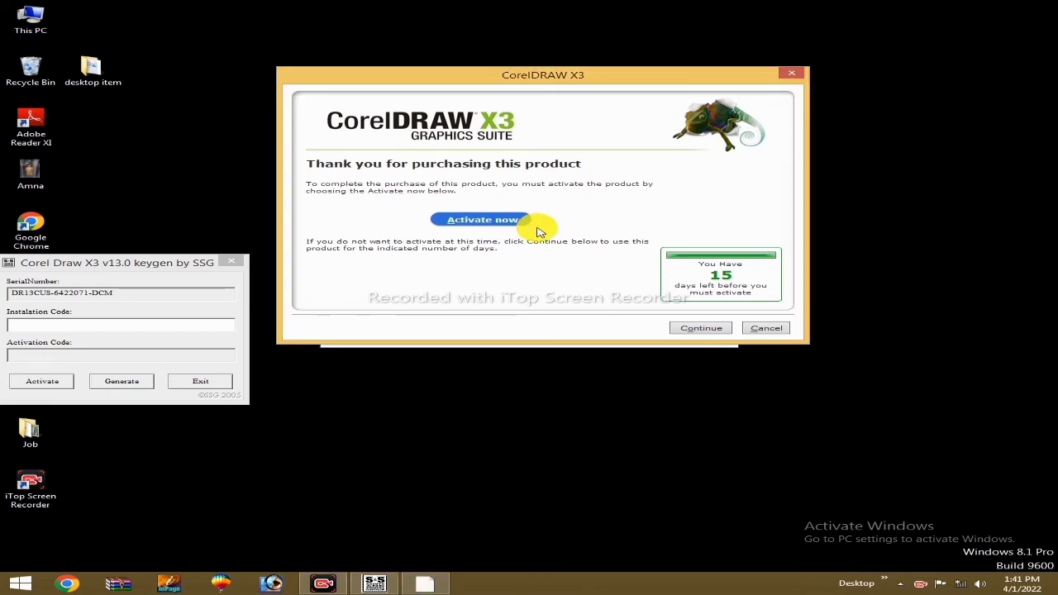
pyautogui.click(499, 221)
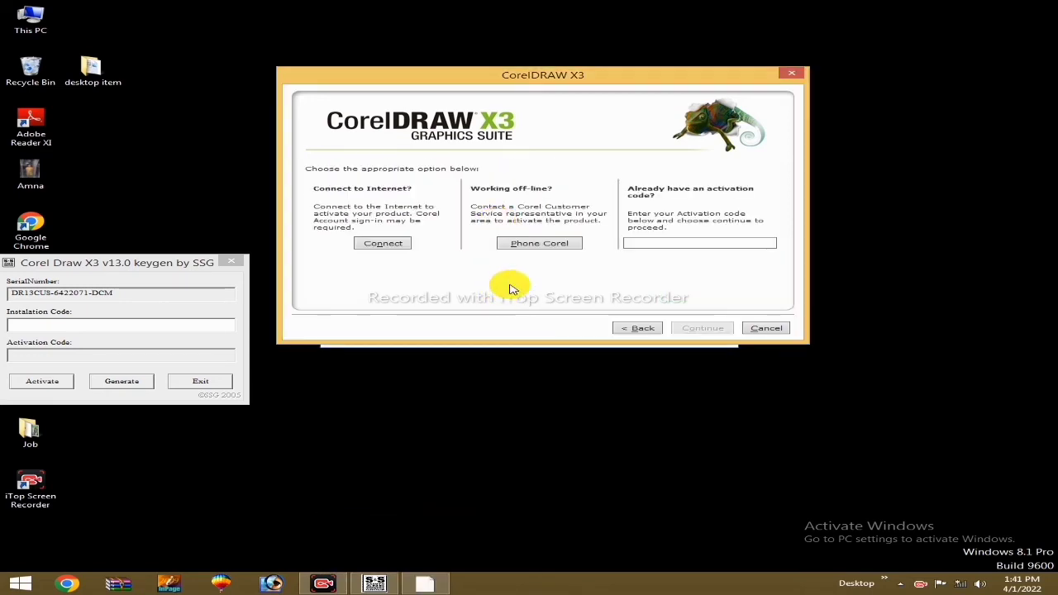
pyautogui.click(561, 245)
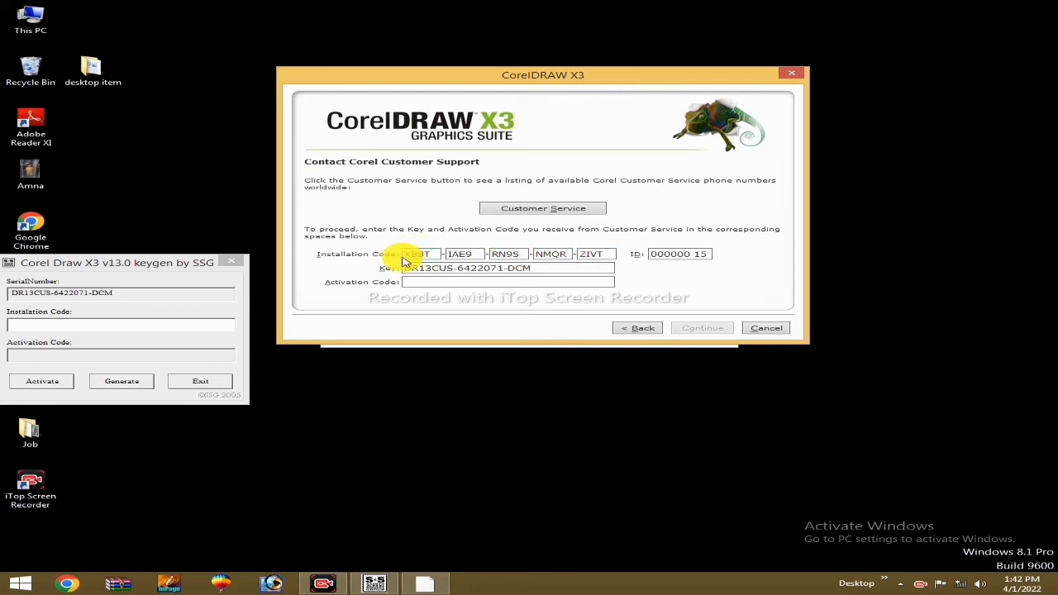
# - Copy the first block of the installation code into the keygen's installation code field and place the keygen below the codes
pyautogui.moveTo(404, 261); pyautogui.dragTo(431, 254)
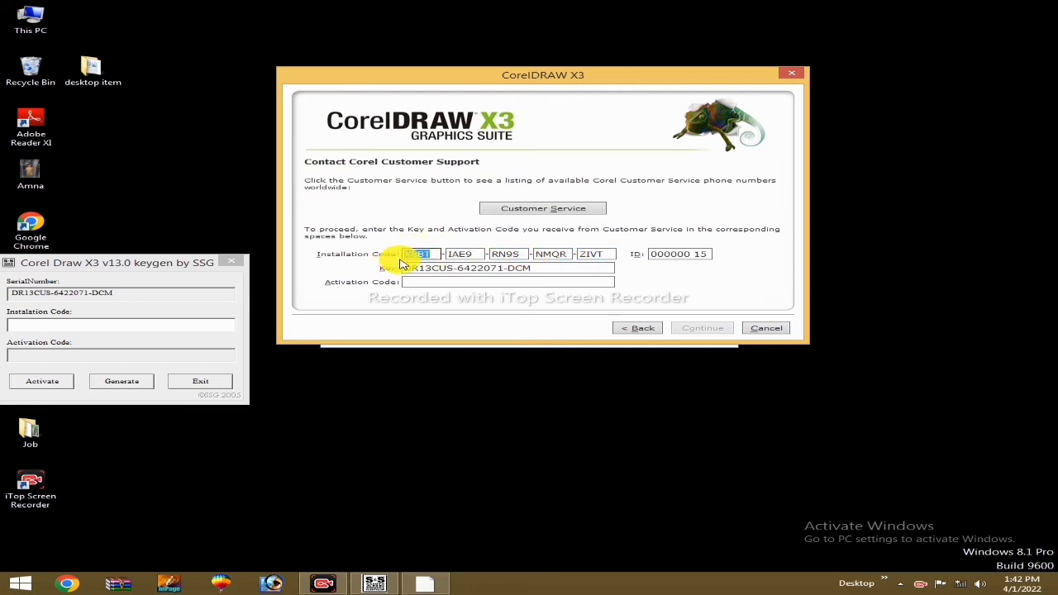
pyautogui.rightClick(417, 258)
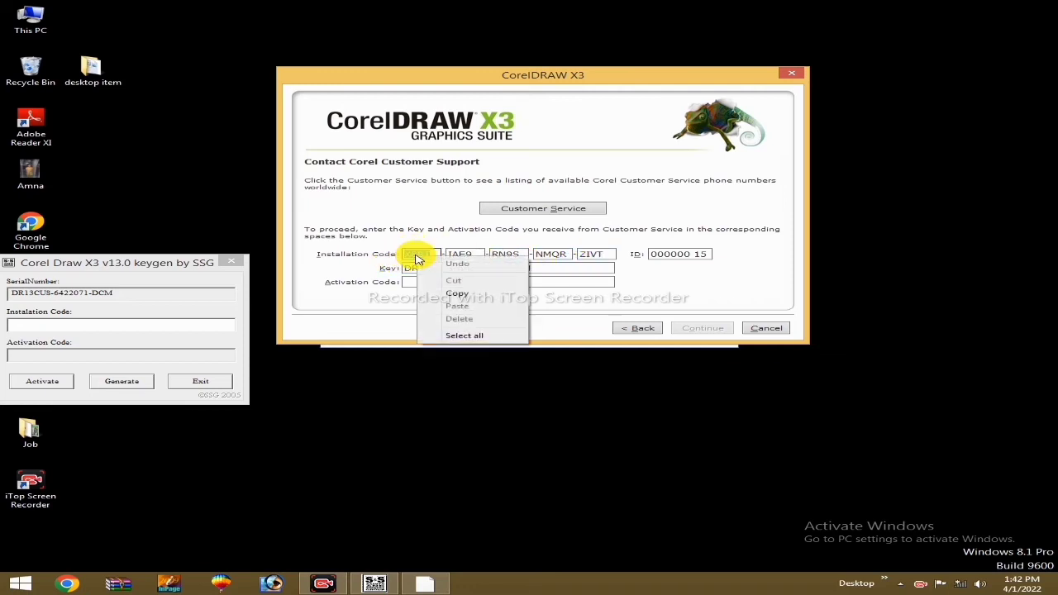
pyautogui.click(448, 291)
pyautogui.click(121, 325)
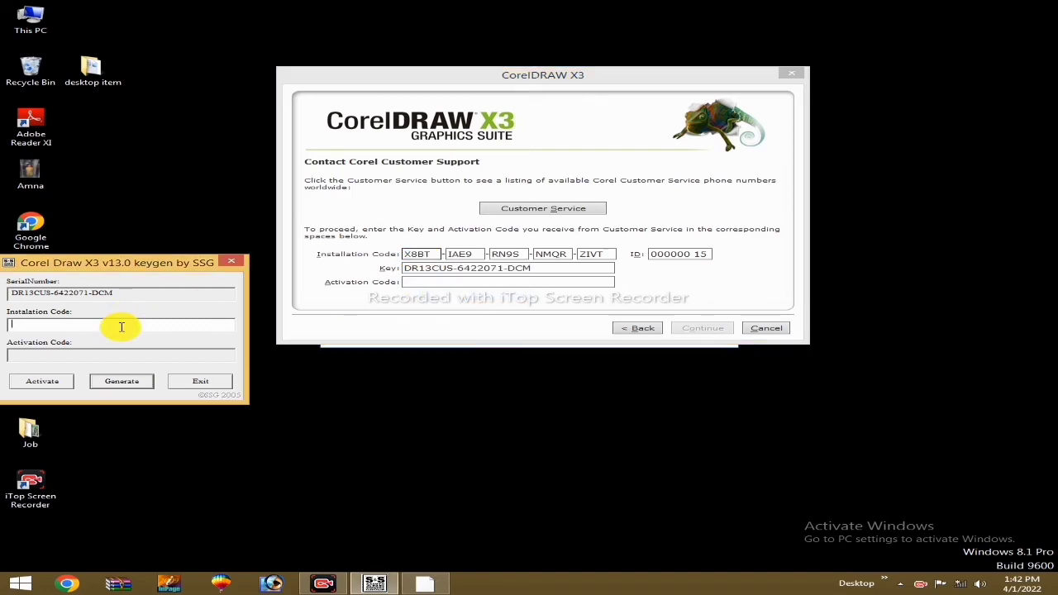
pyautogui.moveTo(189, 266); pyautogui.dragTo(559, 299)
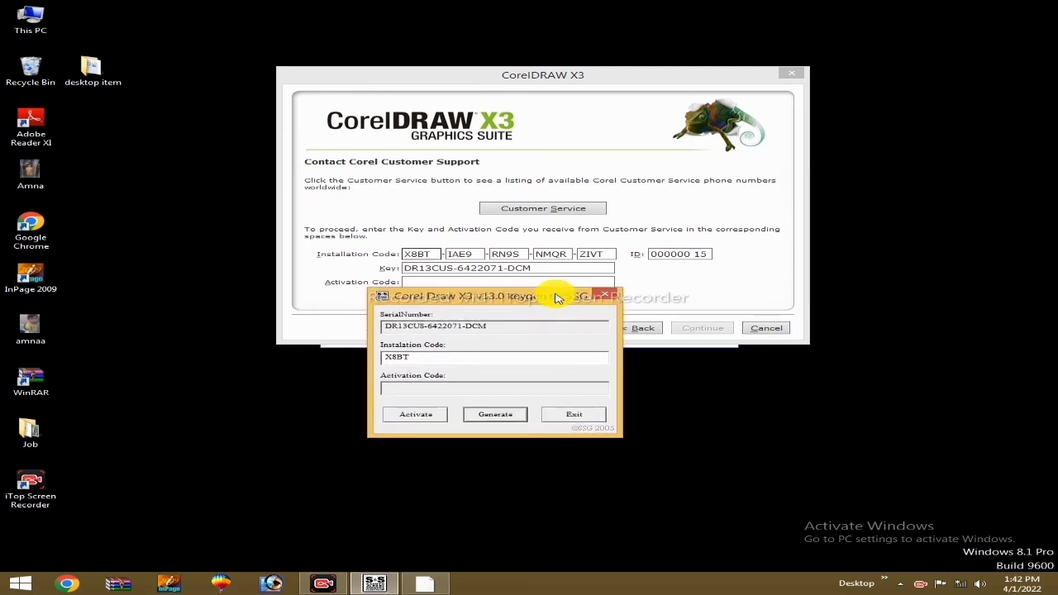
# - Append the second block of the installation code to the keygen's installation code field
pyautogui.click(461, 257)
pyautogui.doubleClick(463, 255)
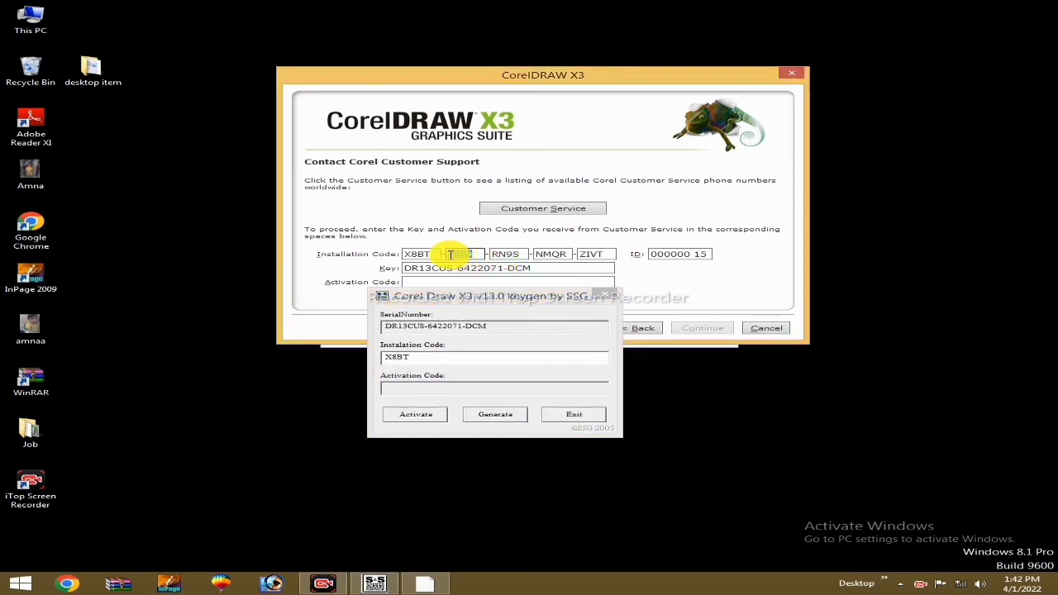
pyautogui.rightClick(456, 258)
pyautogui.click(486, 295)
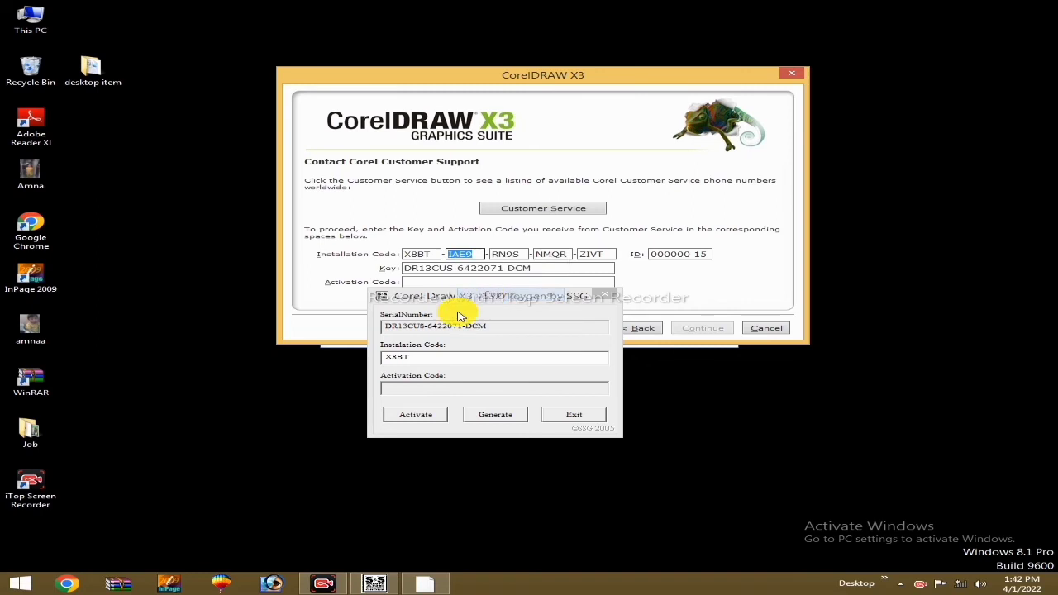
pyautogui.click(420, 361)
pyautogui.hotkey('ctrl', 'v')
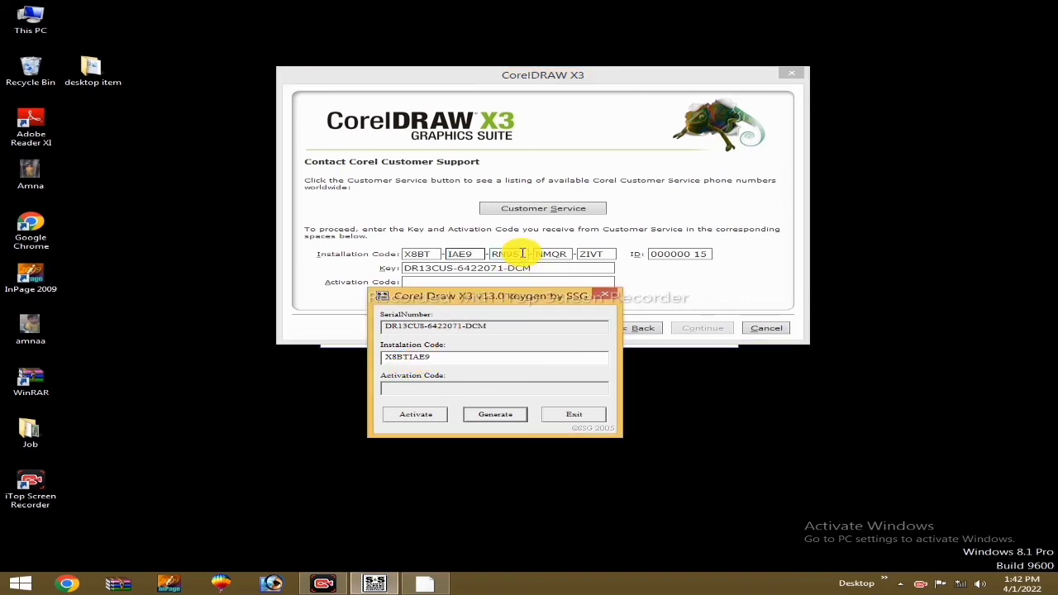
# - Append the third block of the installation code to the keygen's installation code field
pyautogui.doubleClick(502, 254)
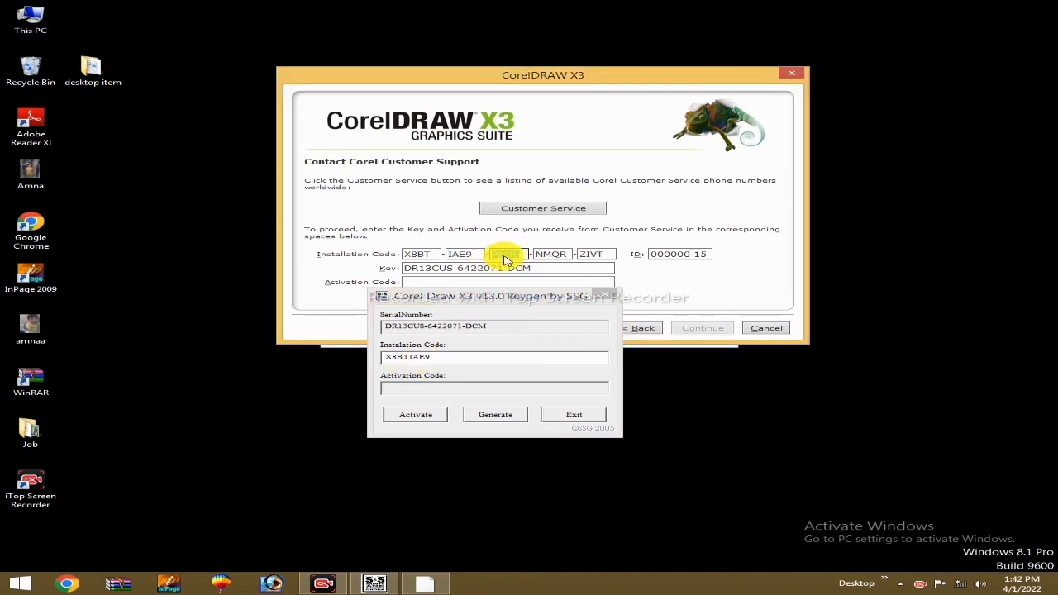
pyautogui.rightClick(506, 260)
pyautogui.click(534, 298)
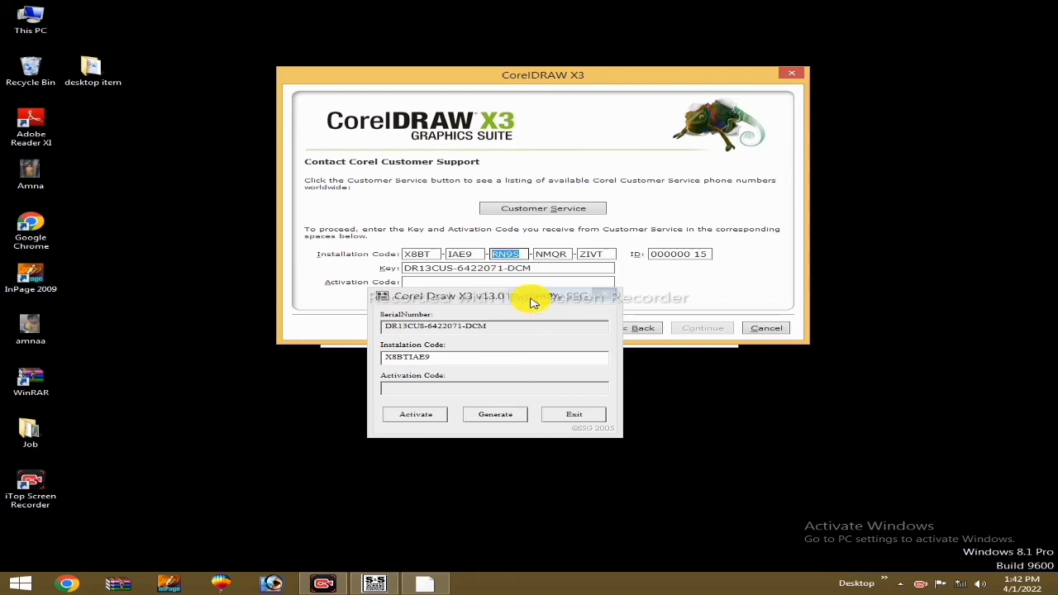
pyautogui.click(442, 358)
pyautogui.hotkey('ctrl', 'v')
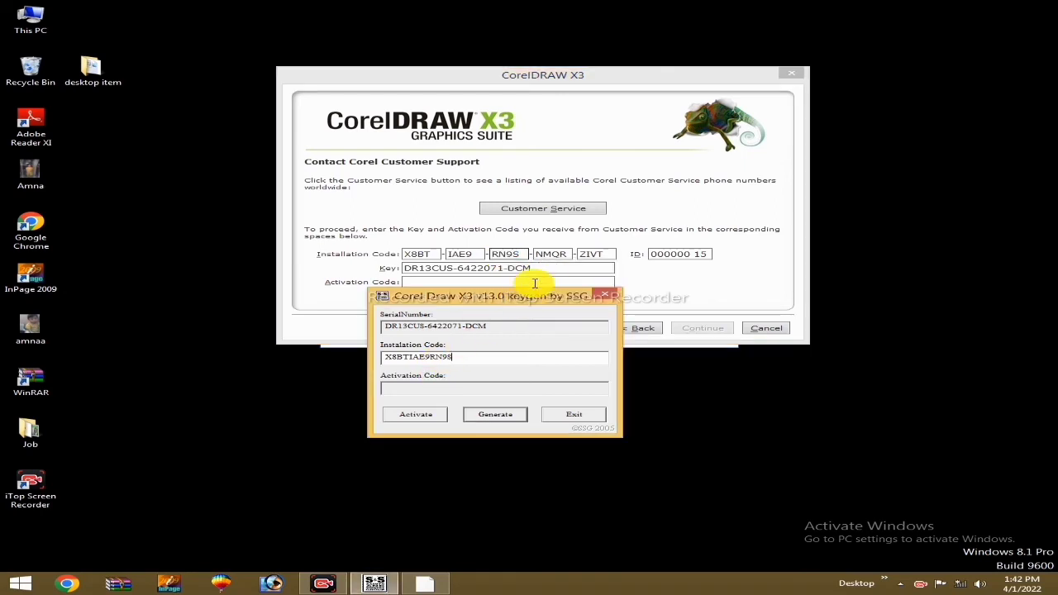
# - Append the fourth block of the installation code to the keygen's installation code field
pyautogui.click(567, 254)
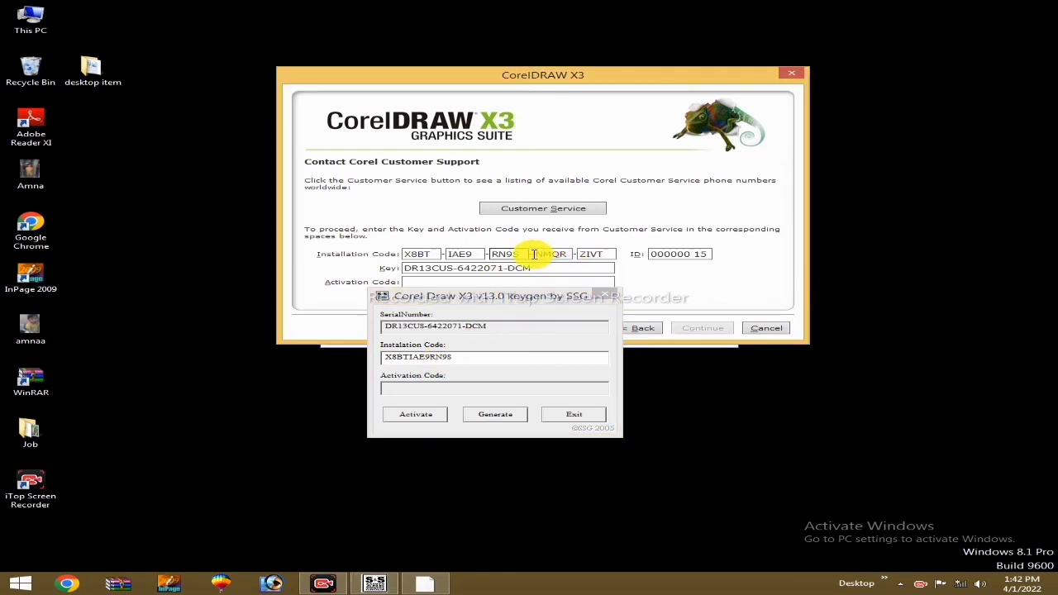
pyautogui.moveTo(563, 253); pyautogui.dragTo(533, 256)
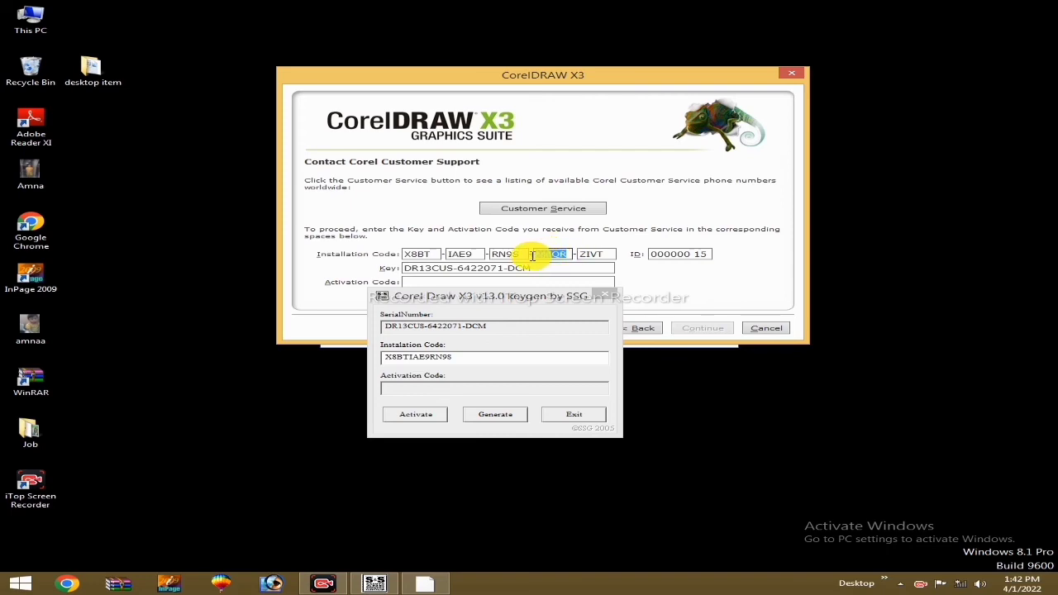
pyautogui.rightClick(546, 260)
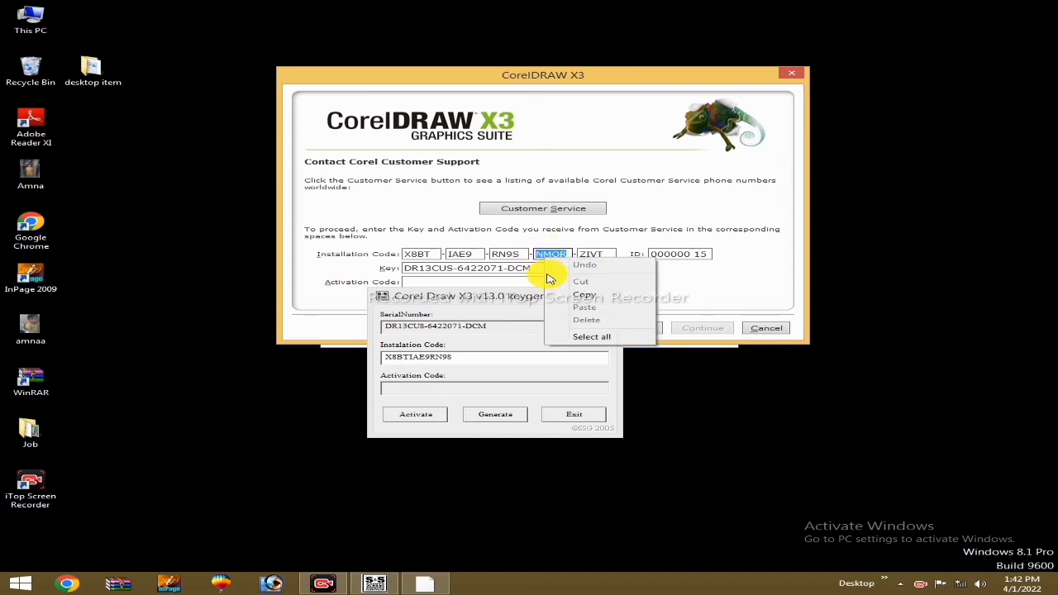
pyautogui.click(568, 297)
pyautogui.write('NMQR')
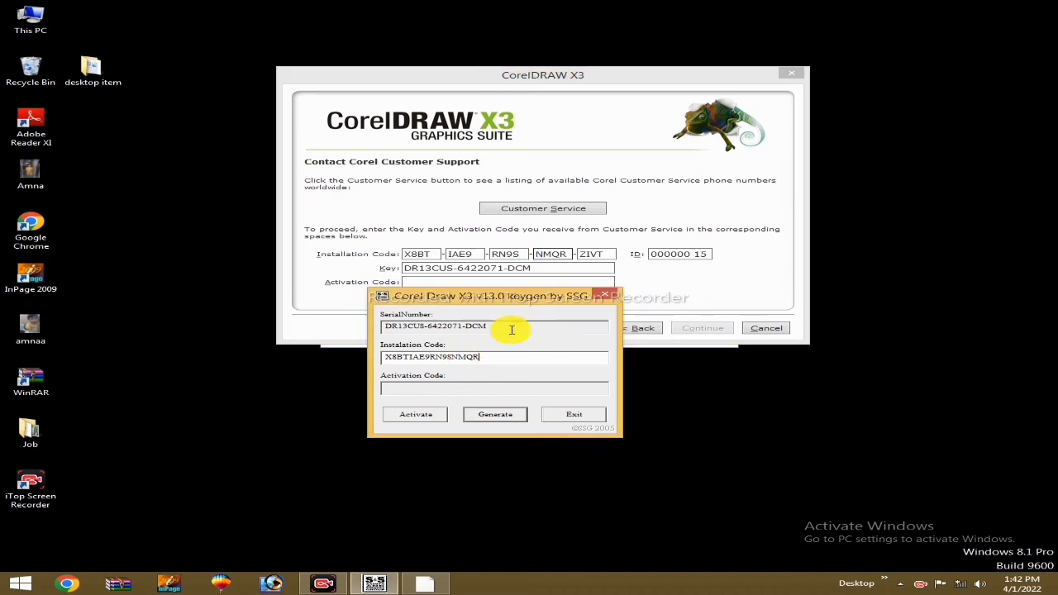
# - Append the fifth block of the installation code to the keygen's installation code field
pyautogui.click(603, 256)
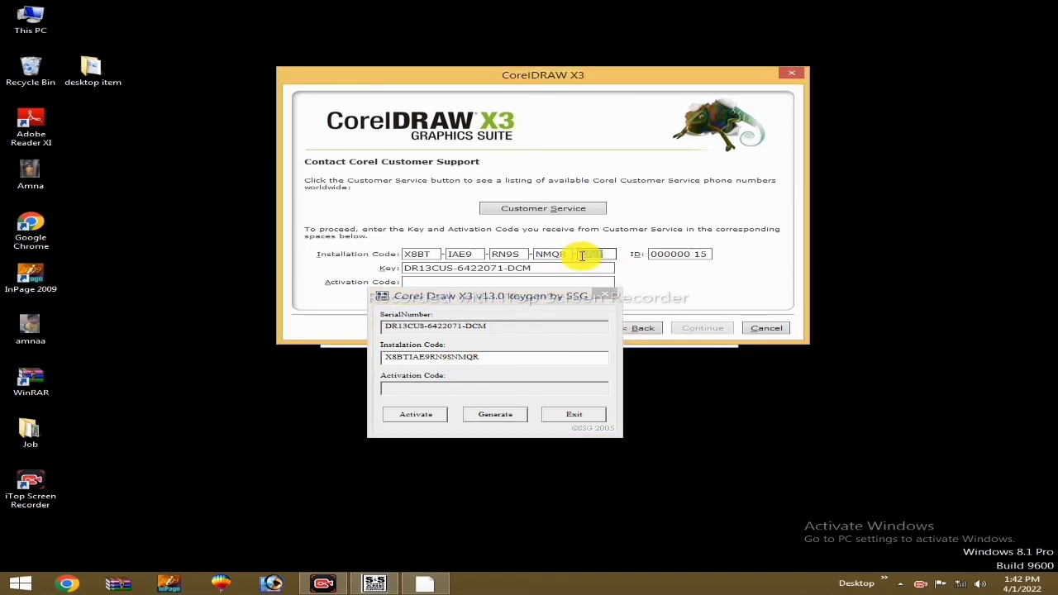
pyautogui.doubleClick(583, 256)
pyautogui.rightClick(585, 258)
pyautogui.click(603, 293)
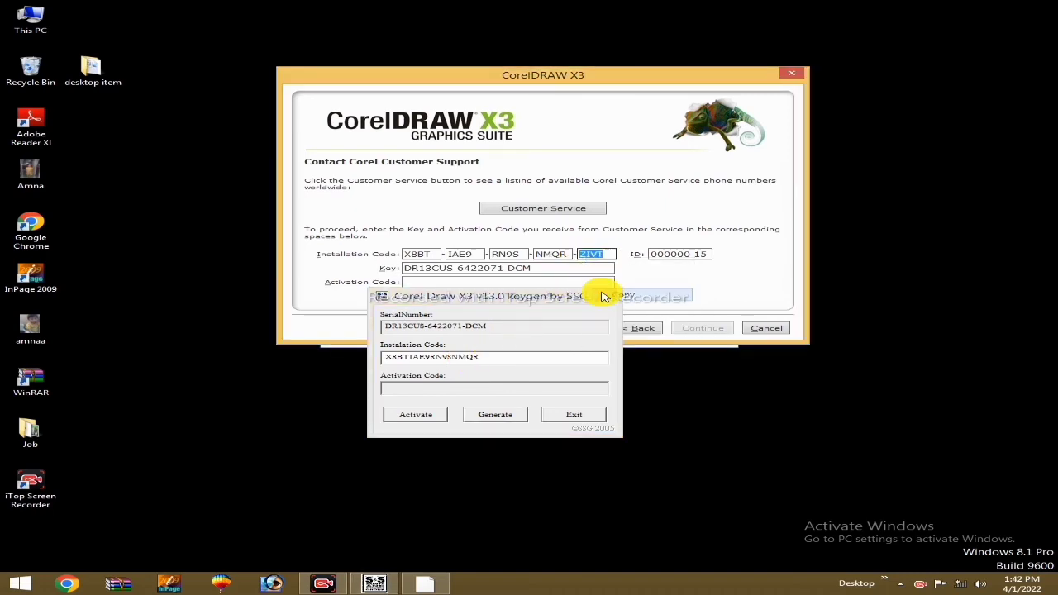
pyautogui.click(488, 361)
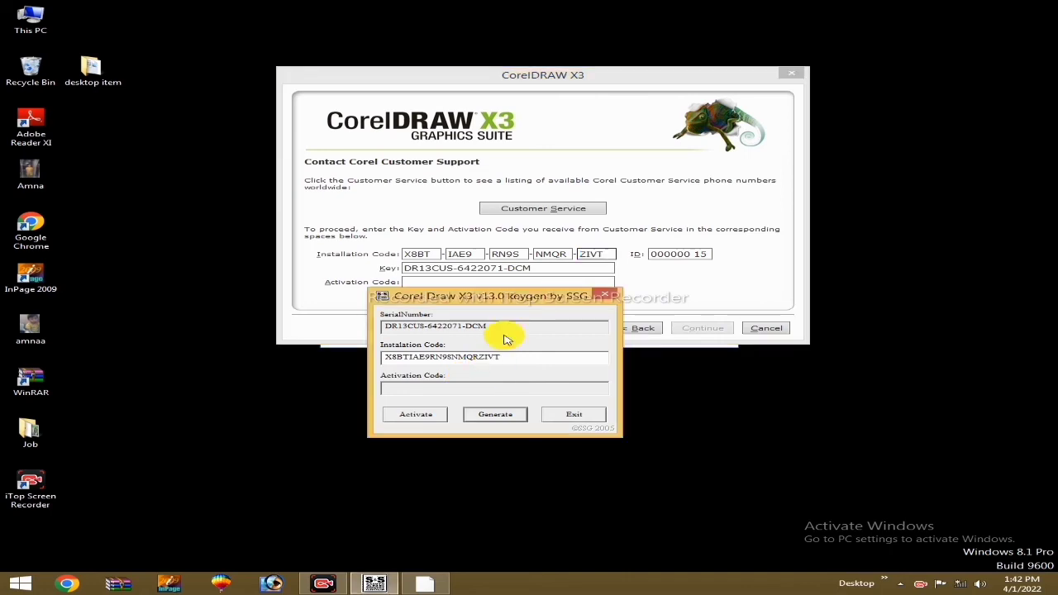
# - Produce the activation code in the keygen, copy it, and move the keygen clear of the activation dialog
pyautogui.moveTo(517, 293); pyautogui.dragTo(415, 326)
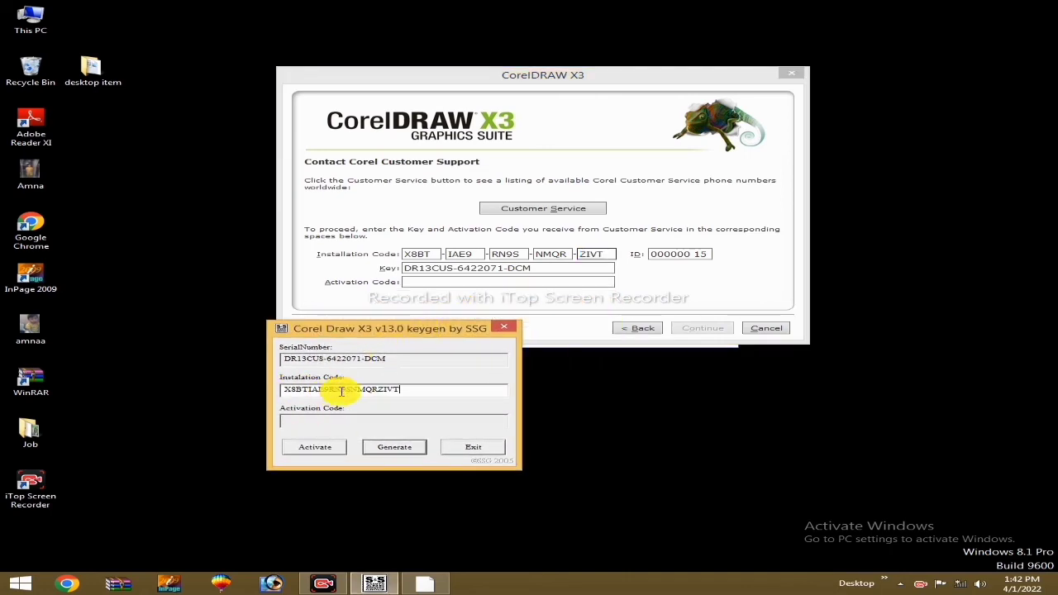
pyautogui.click(335, 459)
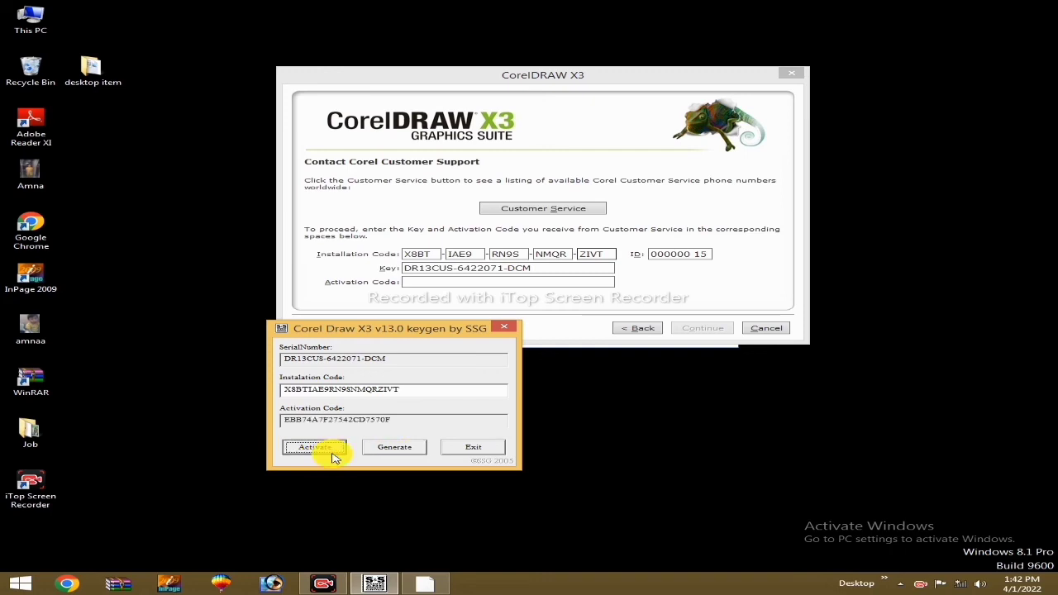
pyautogui.doubleClick(306, 413)
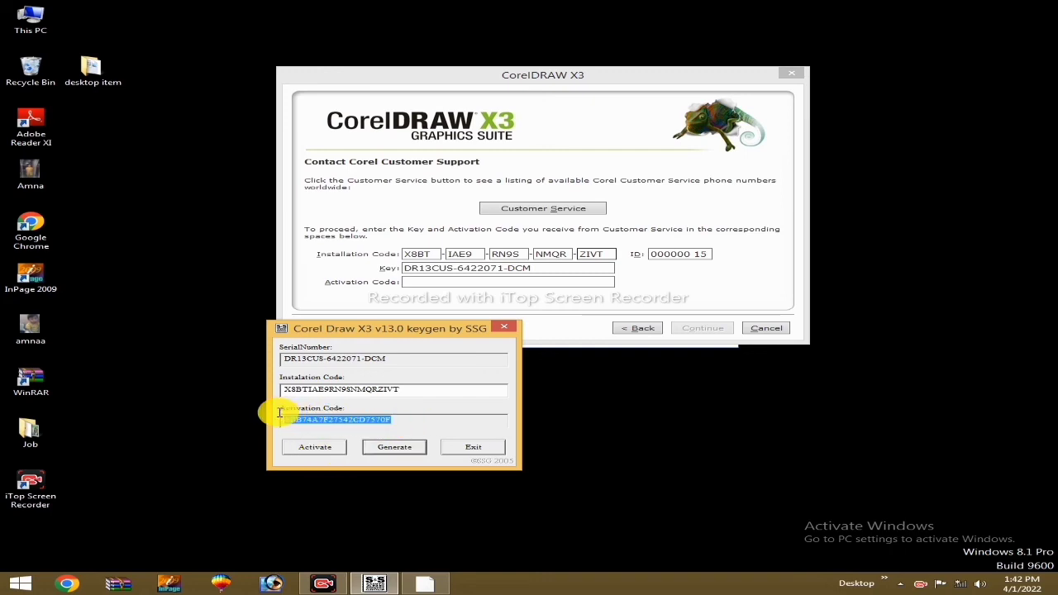
pyautogui.rightClick(312, 420)
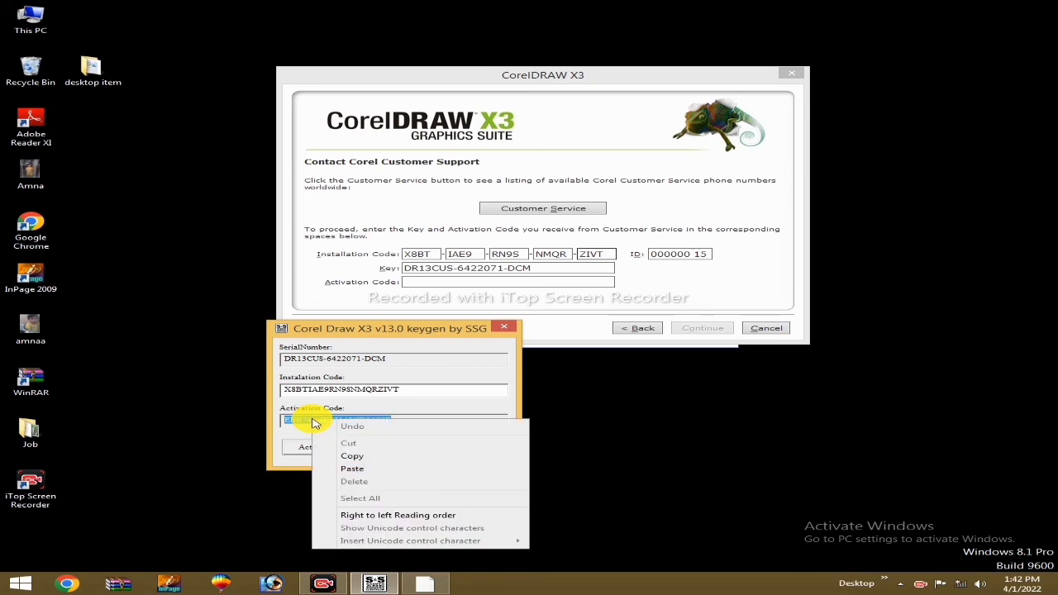
pyautogui.click(383, 457)
pyautogui.moveTo(390, 329); pyautogui.dragTo(99, 376)
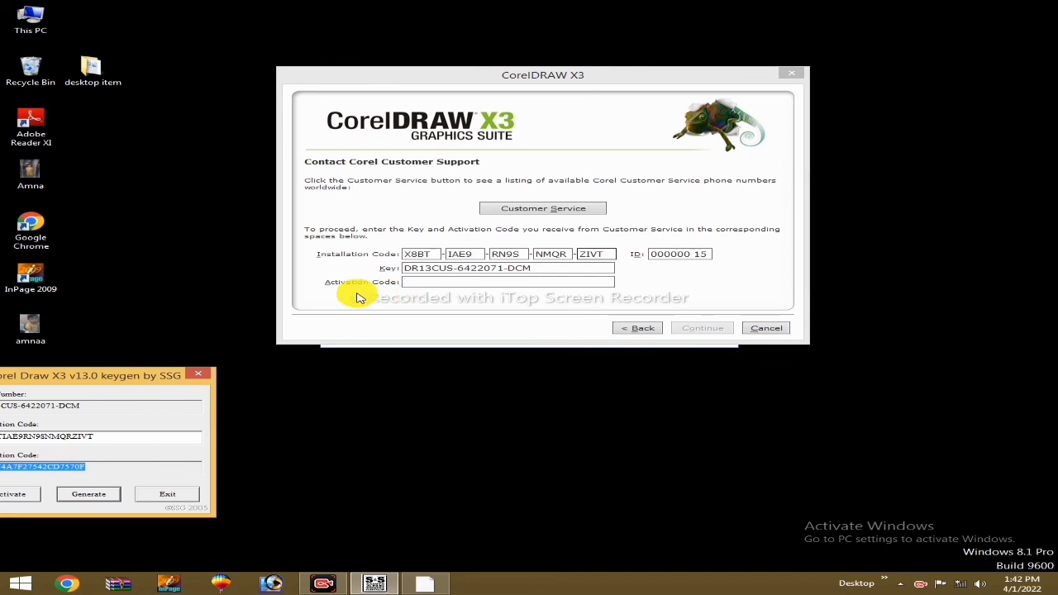
# - Paste the copied code into the Activation Code field and continue through the activation to its end
pyautogui.click(422, 286)
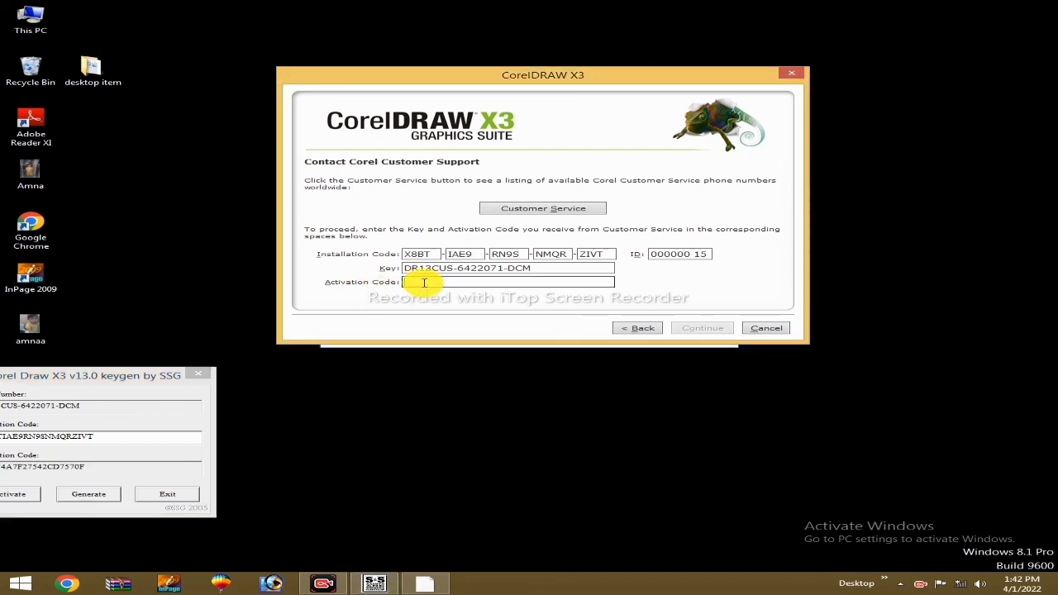
pyautogui.rightClick(423, 282)
pyautogui.click(462, 333)
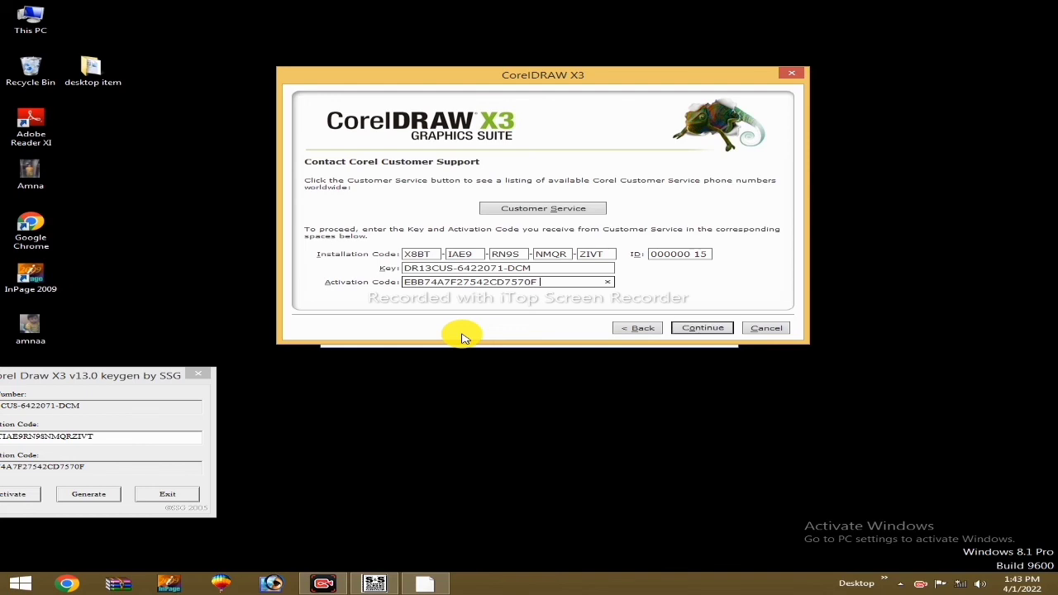
pyautogui.click(704, 329)
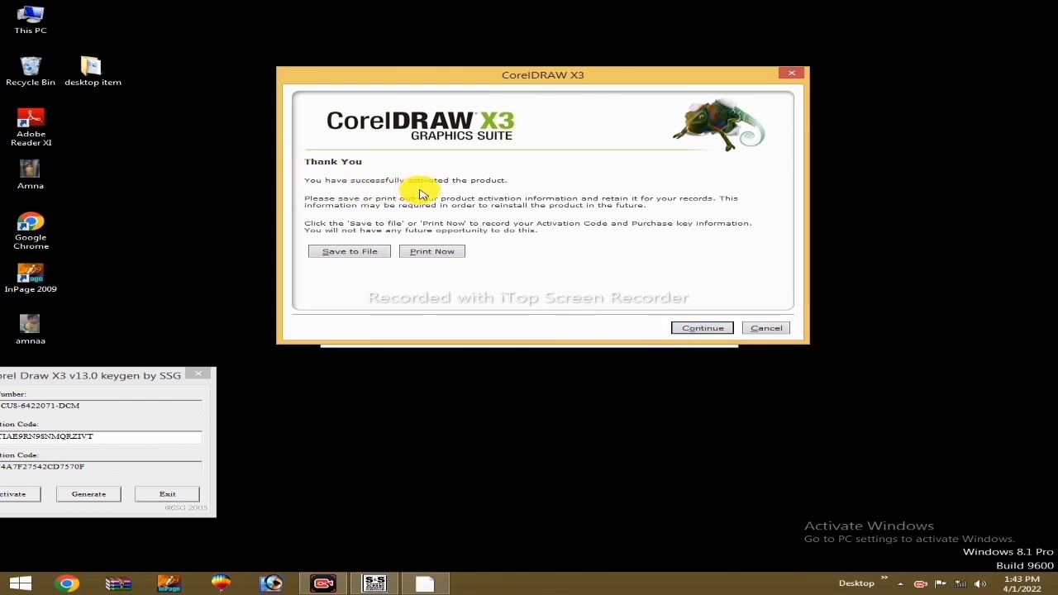
pyautogui.click(685, 328)
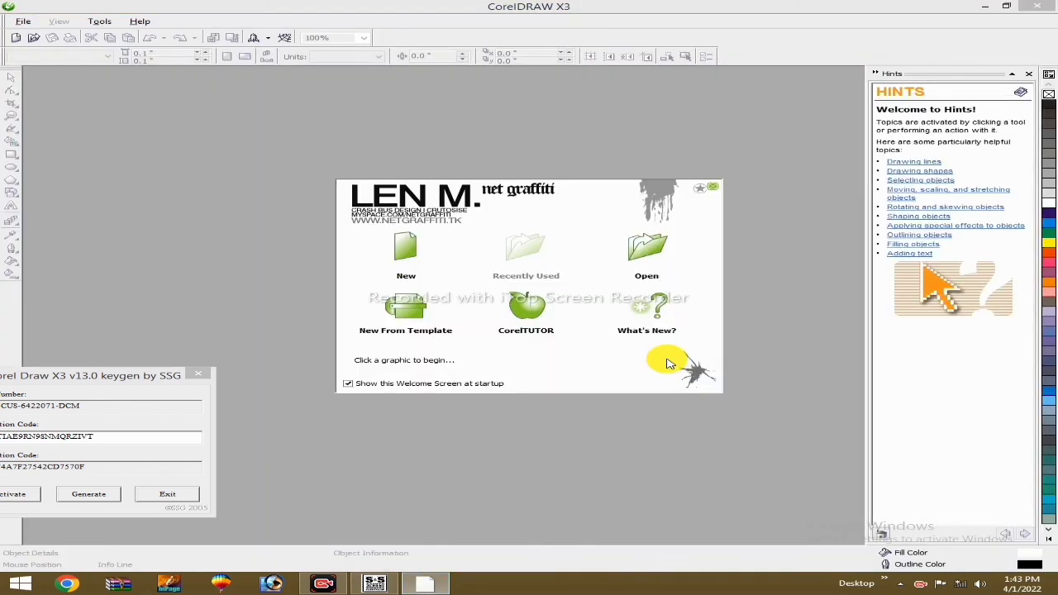
# - Create a new blank document from the welcome screen and close the keygen
pyautogui.click(411, 244)
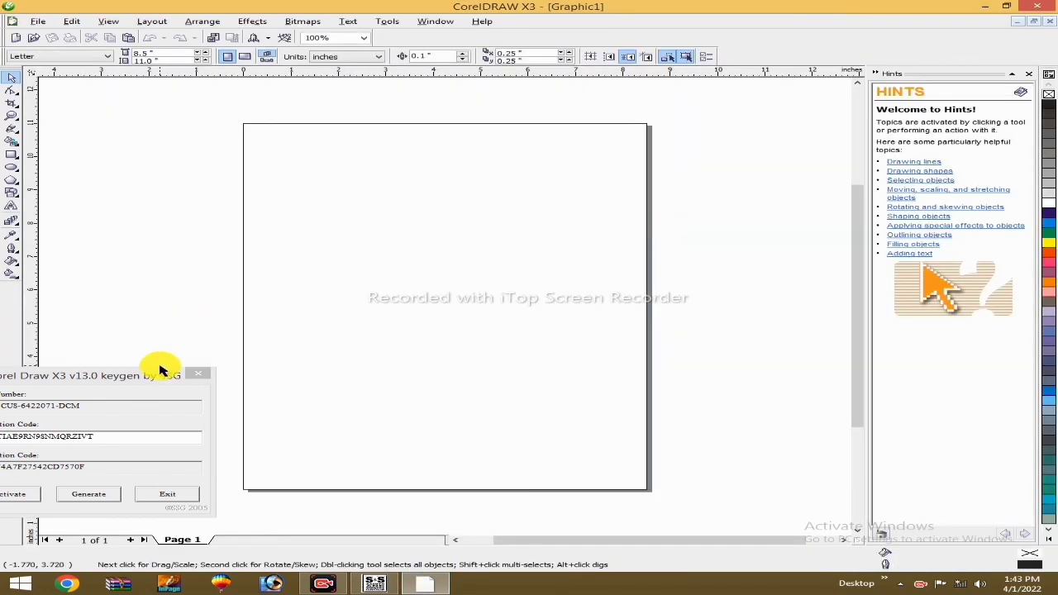
pyautogui.click(154, 496)
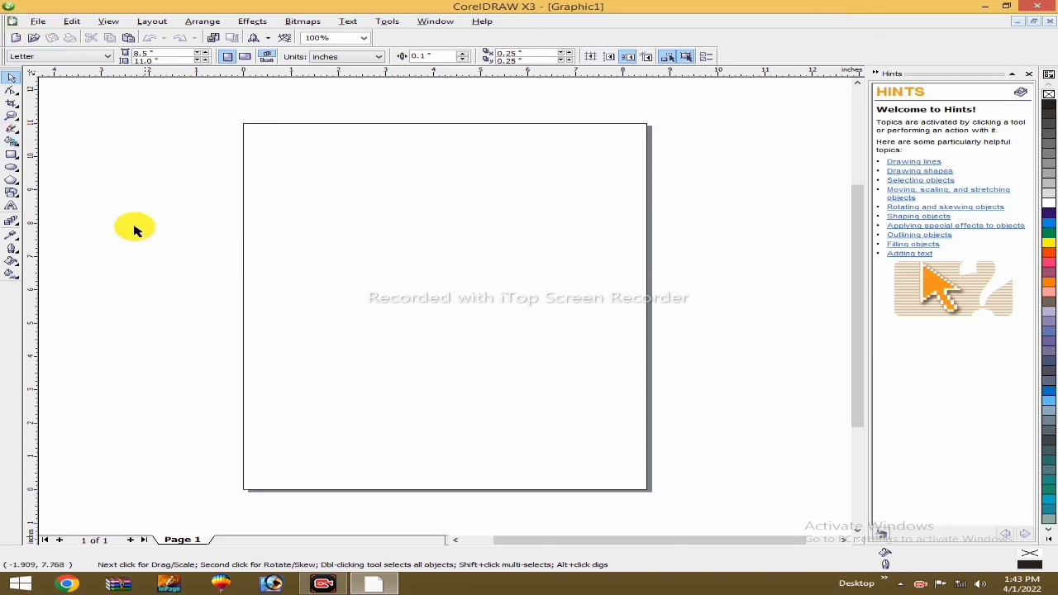
# - Draw three overlapping rectangles on the page, the first about 5.6 by 3.8 inches and the last about 2.7 by 2.2 inches
pyautogui.click(12, 154)
pyautogui.moveTo(287, 220); pyautogui.dragTo(553, 345)
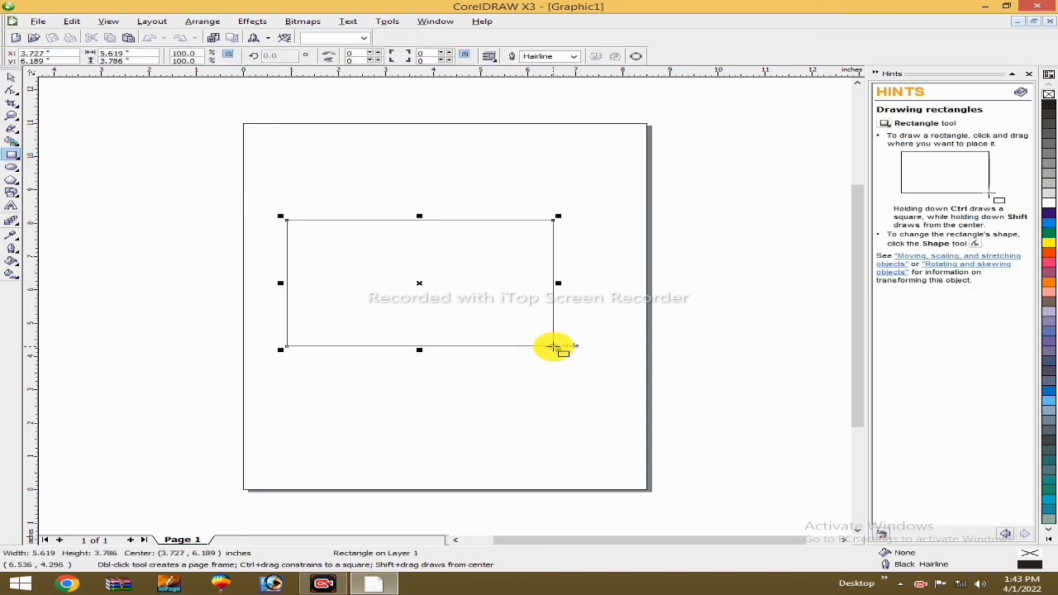
pyautogui.moveTo(364, 265); pyautogui.dragTo(528, 357)
pyautogui.moveTo(399, 333); pyautogui.dragTo(531, 406)
pyautogui.click(323, 583)
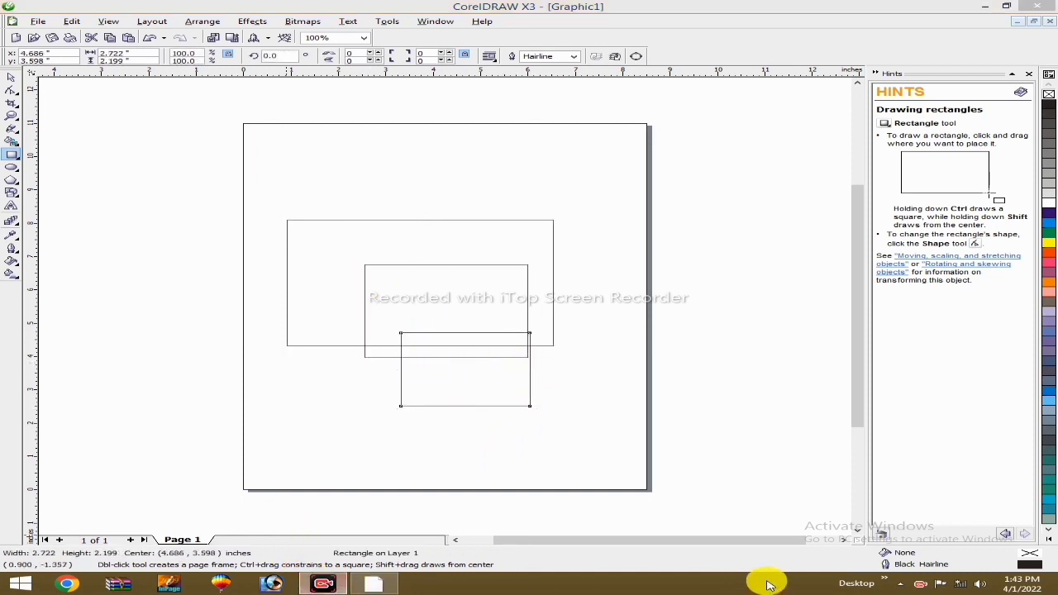